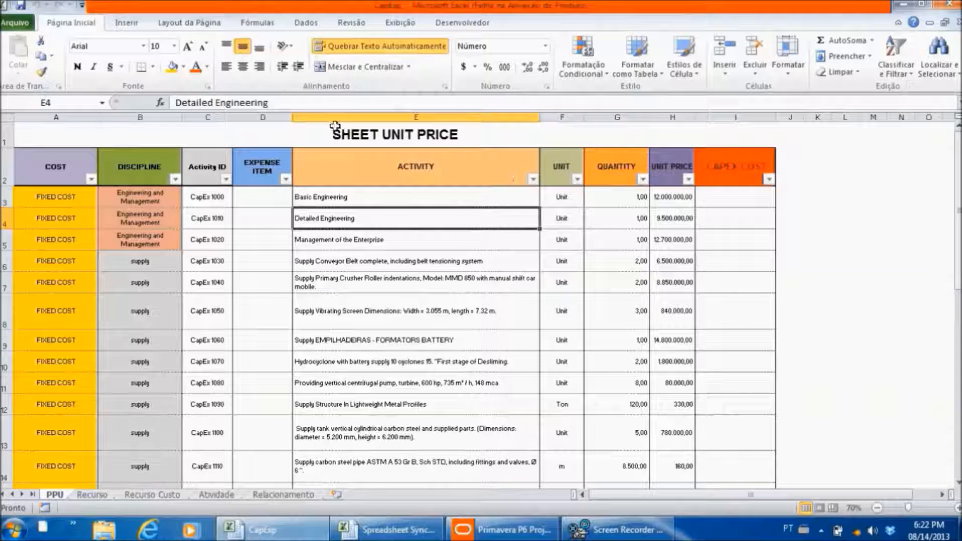
Examine the unit price sheet's column headings and the Unit Price cells of the variable-cost works activities
click(351, 131)
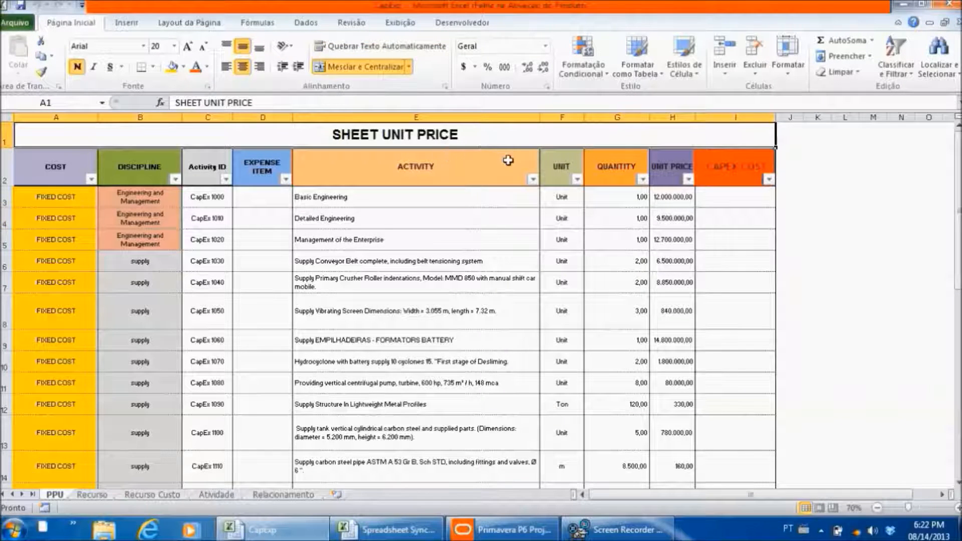
click(559, 170)
click(623, 171)
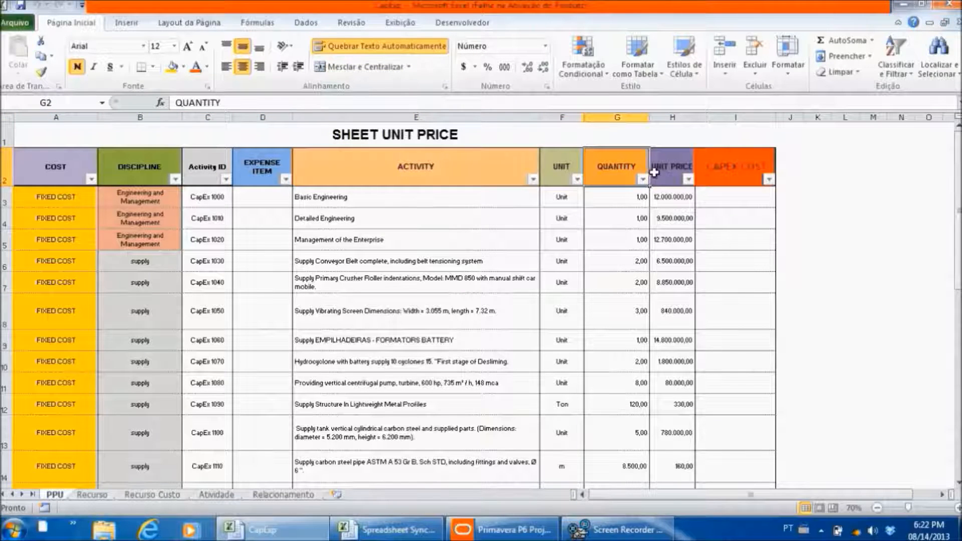
click(672, 173)
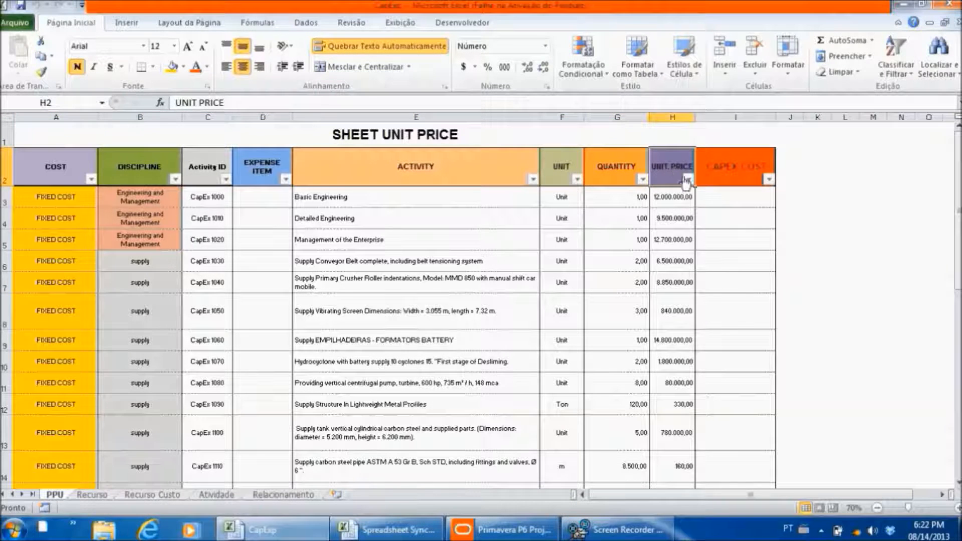
click(713, 170)
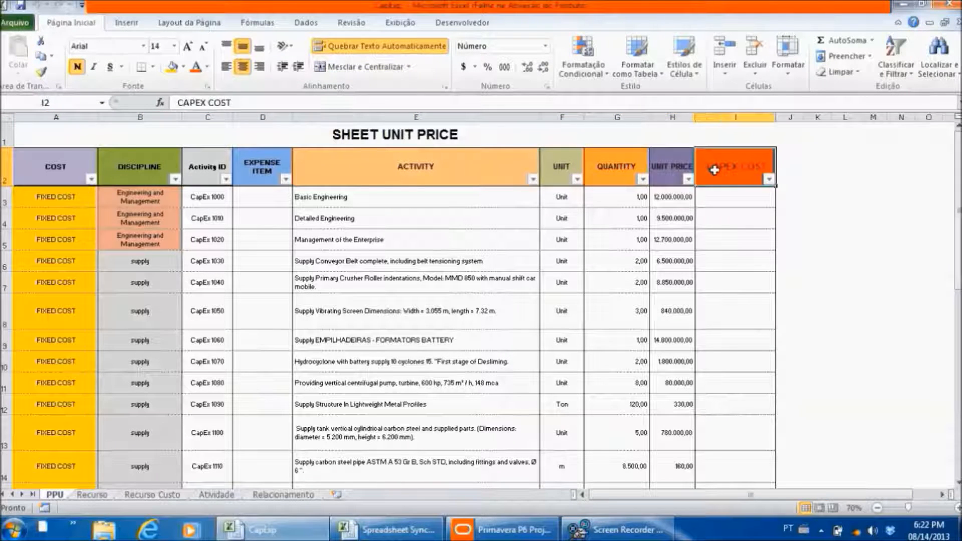
click(714, 218)
scroll(715, 227, down, 1)
scroll(715, 230, down, 4)
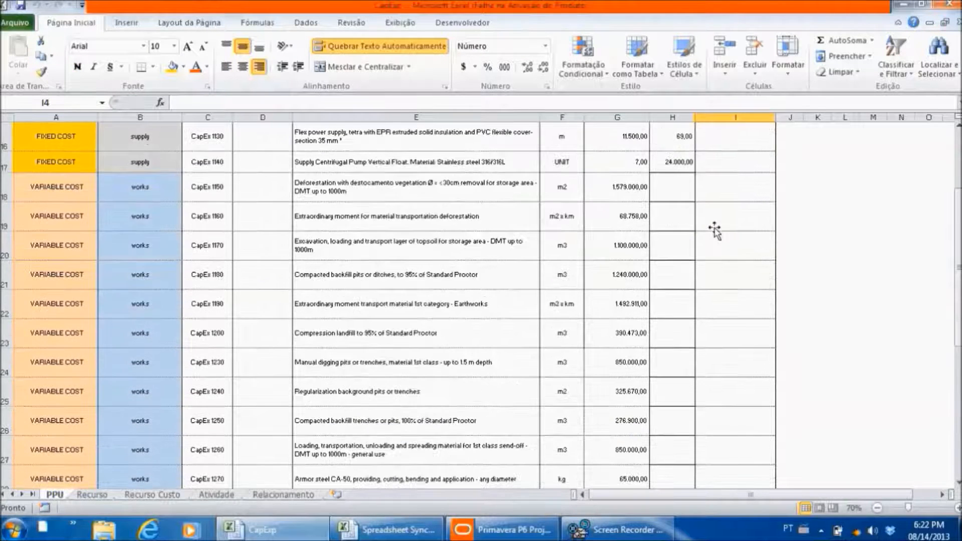
click(663, 225)
click(662, 250)
click(671, 292)
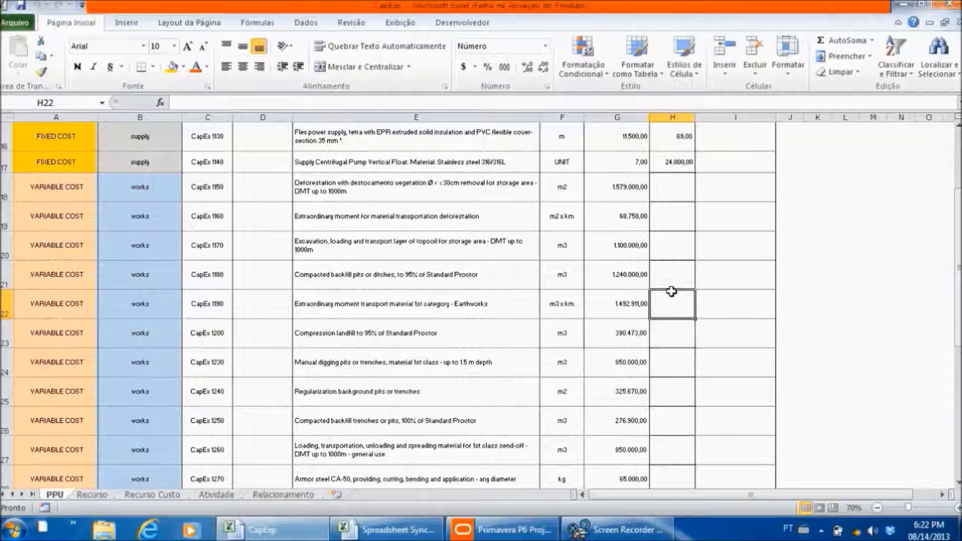
Switch to Primavera P6 to view the CapEx activities, and compare them with the activity rows in the CapExp workbook
click(500, 529)
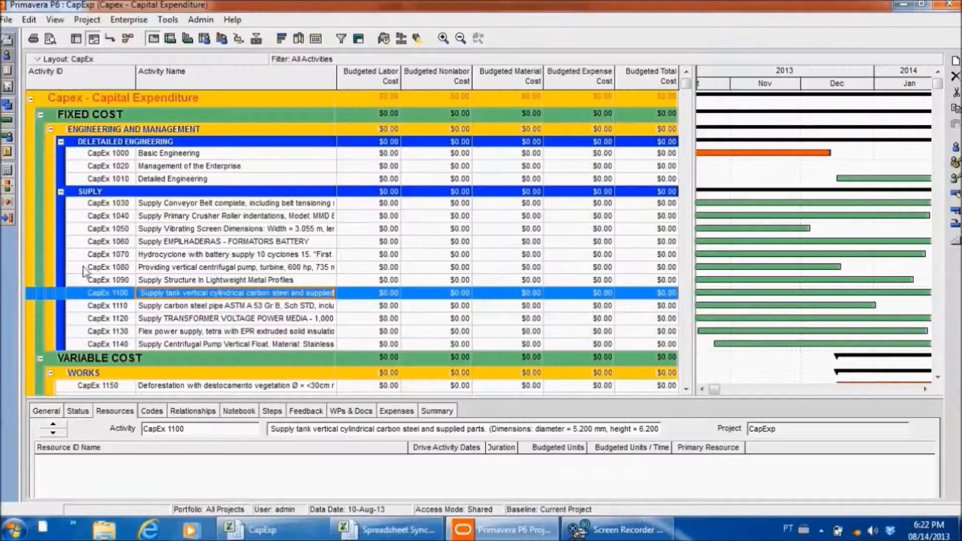
scroll(106, 250, down, 1)
scroll(110, 246, up, 1)
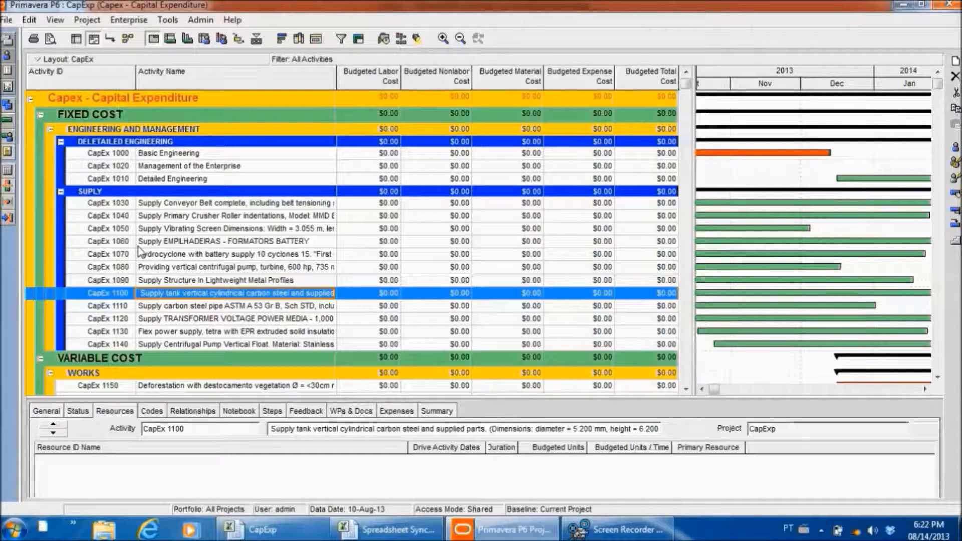
click(314, 534)
scroll(404, 424, up, 1)
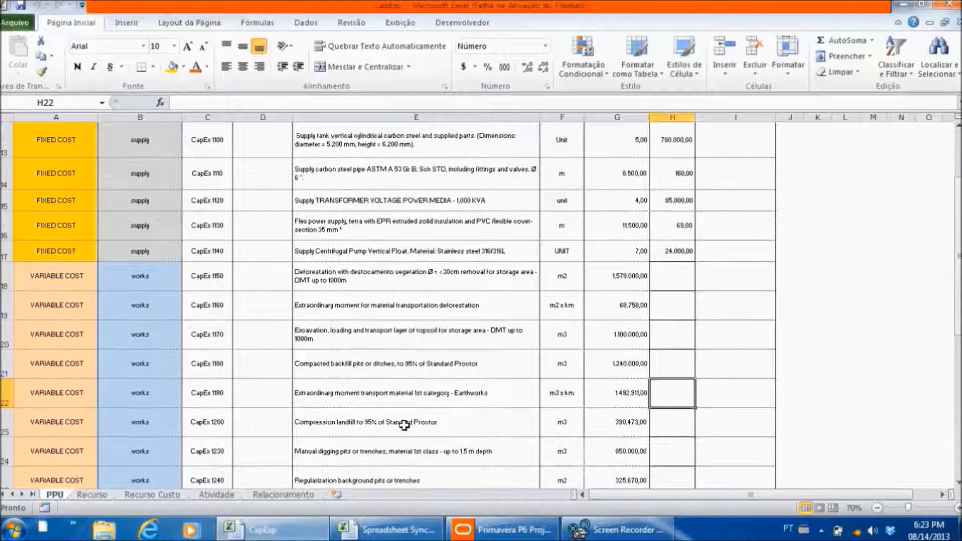
scroll(404, 425, up, 3)
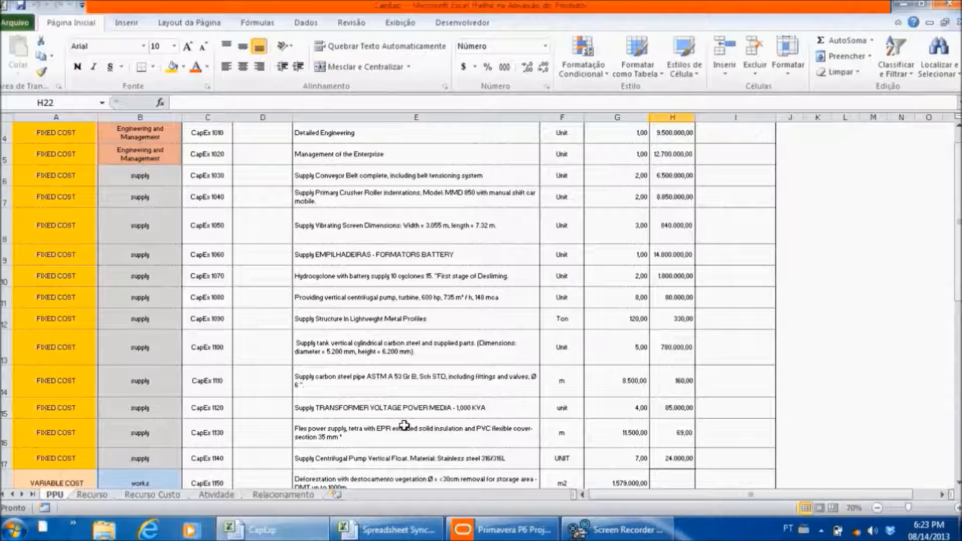
scroll(404, 424, up, 1)
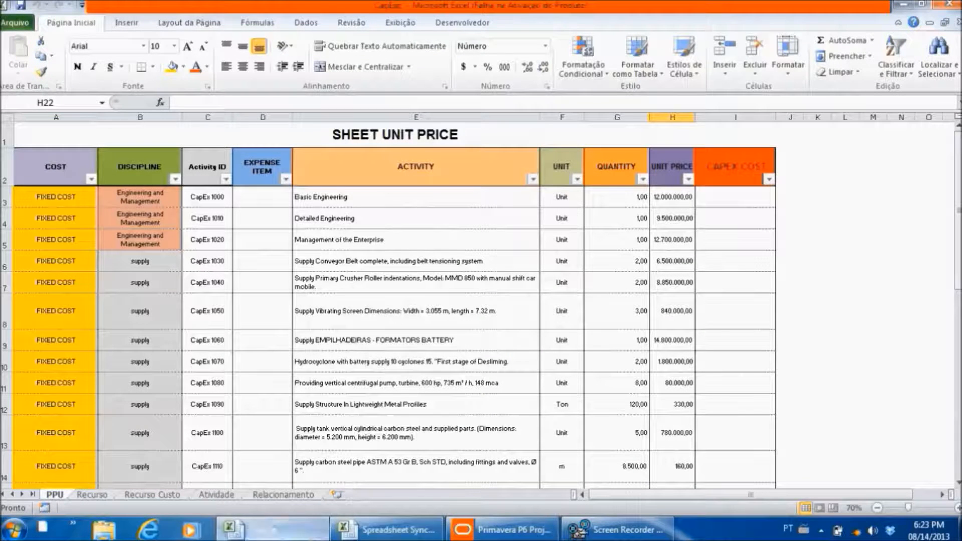
Switch to the spreadsheet synchronisation workbook and review the resource IDs, names and labor, equipment and material types on its Resources sheet
click(391, 530)
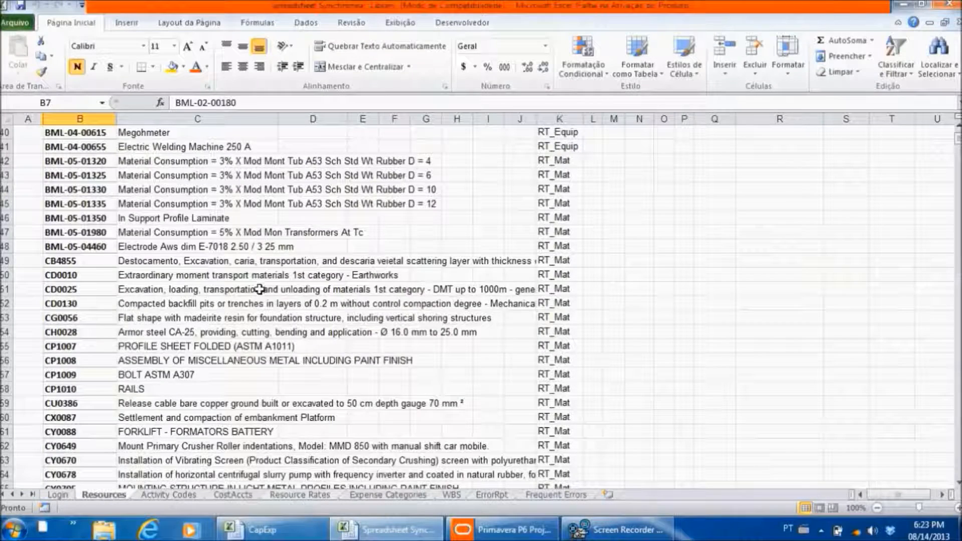
scroll(259, 288, up, 2)
scroll(259, 288, up, 11)
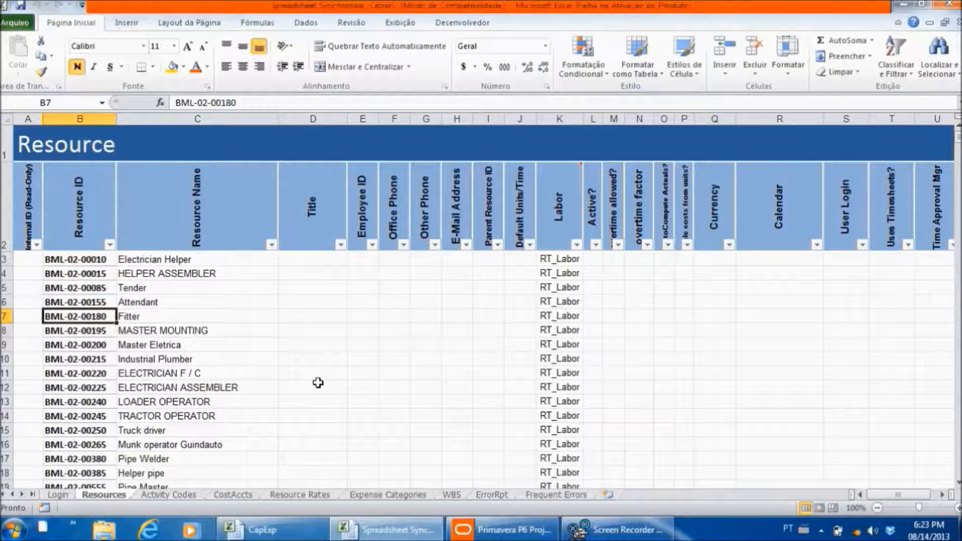
click(74, 274)
click(85, 316)
click(134, 357)
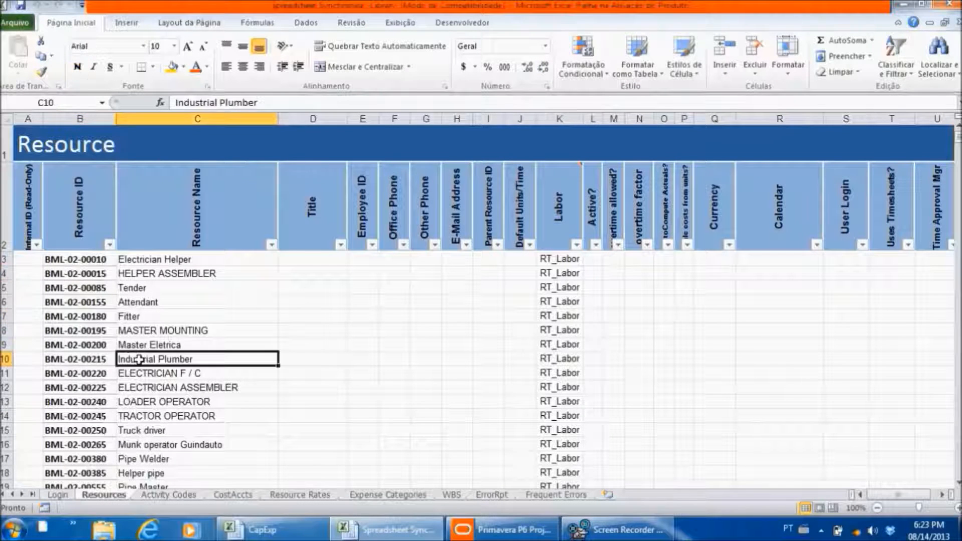
scroll(139, 359, down, 2)
scroll(139, 359, down, 2)
click(566, 348)
scroll(556, 366, down, 11)
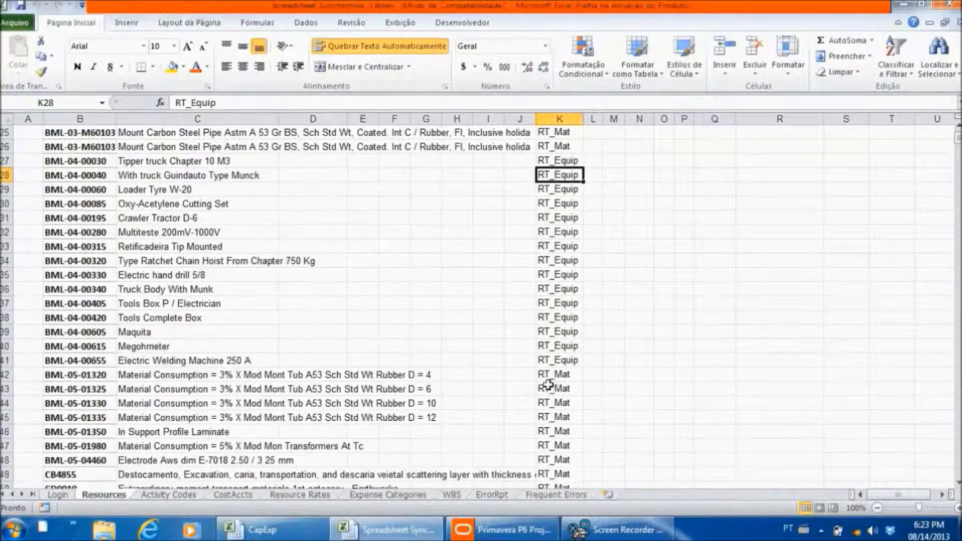
scroll(394, 379, down, 6)
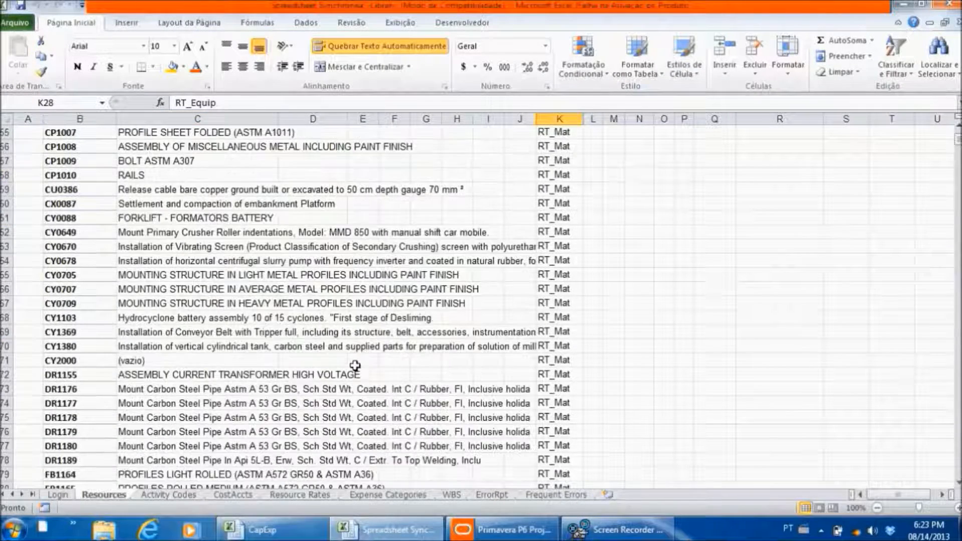
Run the Resources transfer from Excel to Primavera for the CapExp project
click(58, 495)
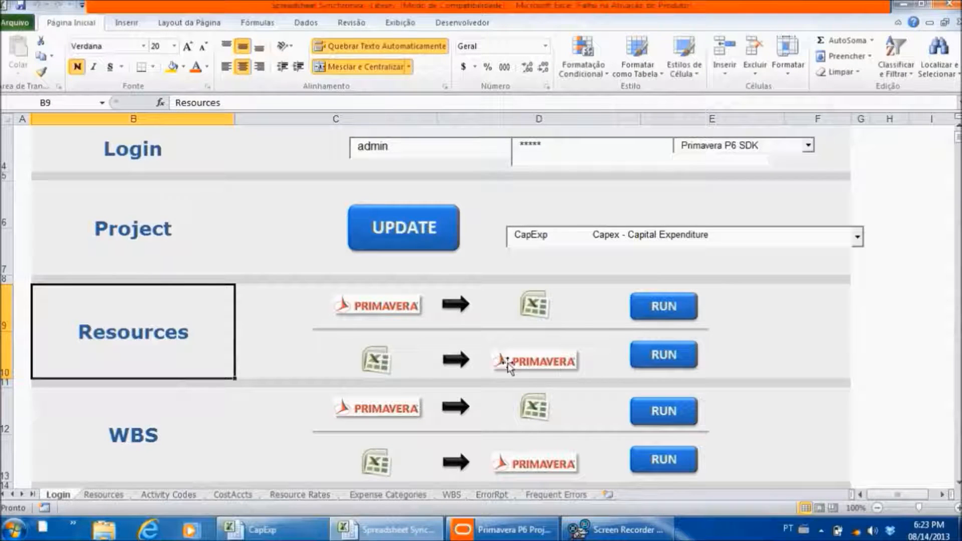
click(664, 356)
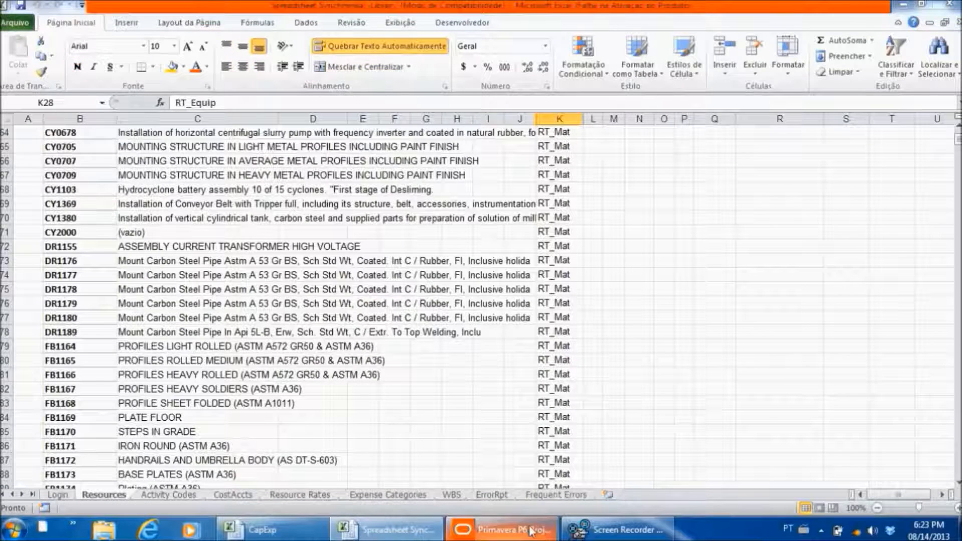
Switch to Primavera P6, open the resource list and examine the resource IDs, names and types
click(506, 529)
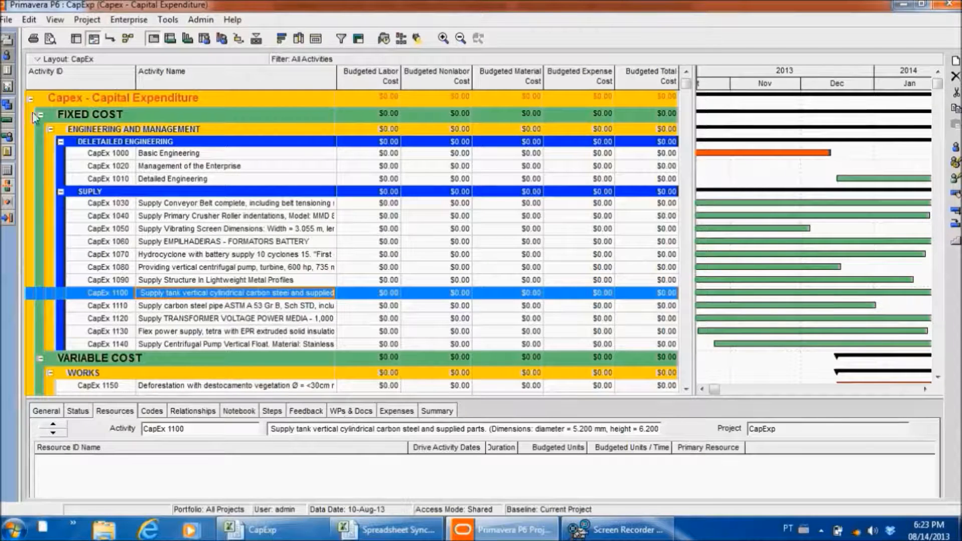
click(6, 58)
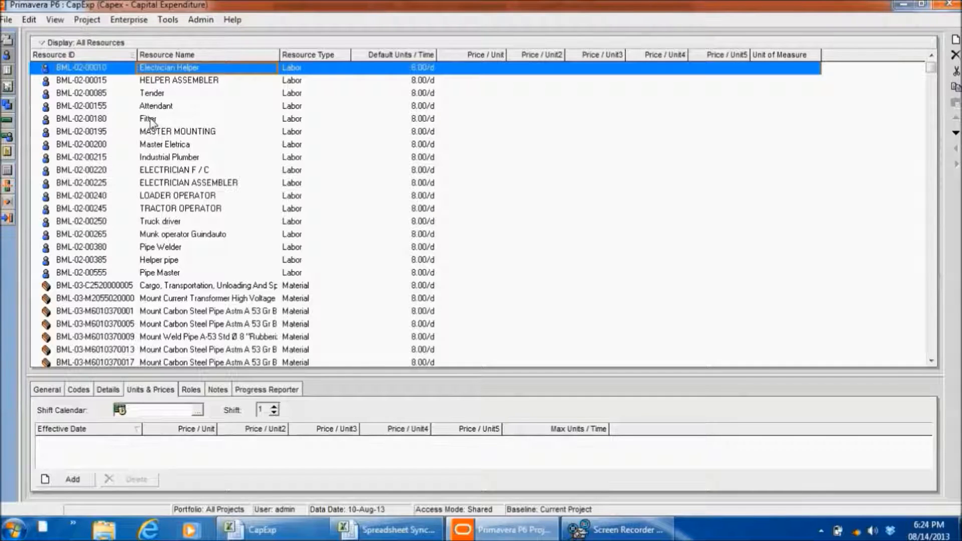
click(149, 120)
scroll(149, 123, down, 2)
click(93, 161)
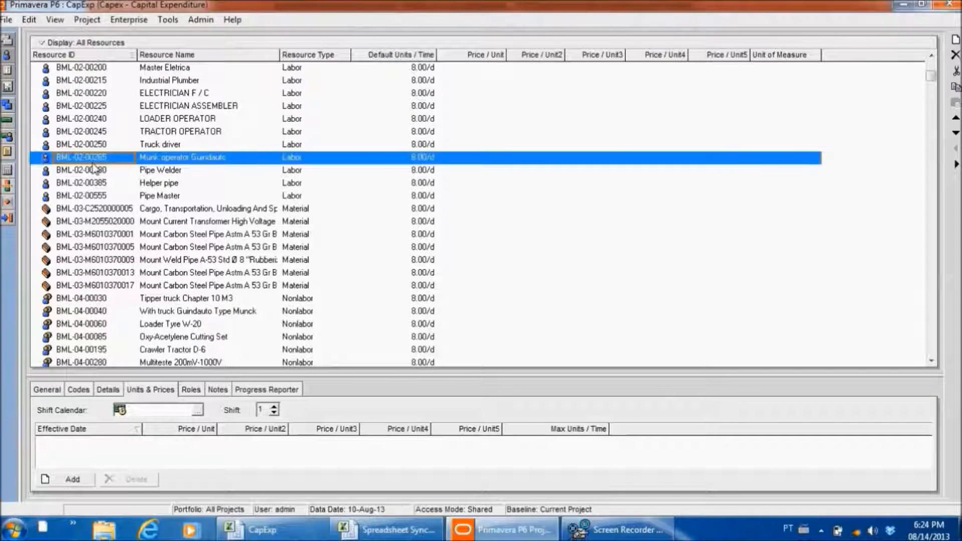
click(196, 183)
click(297, 211)
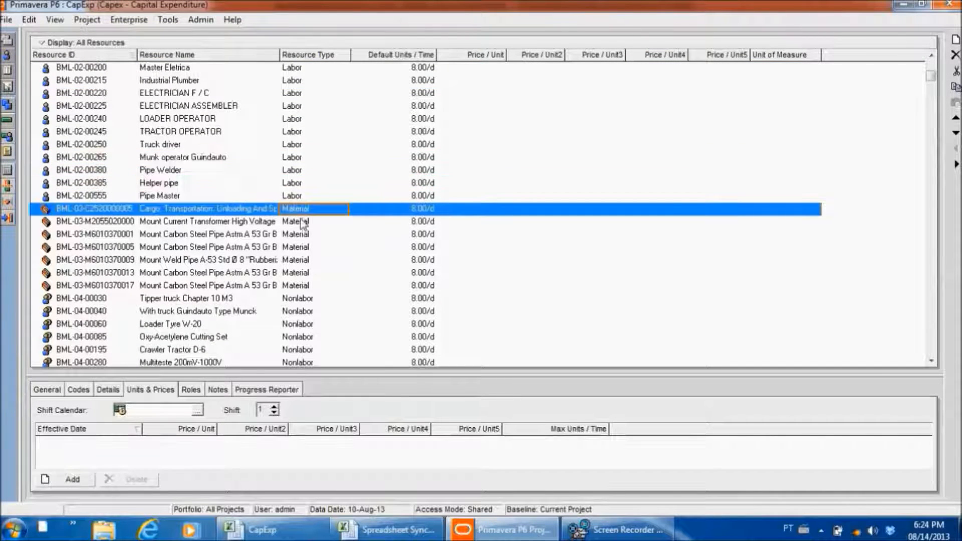
scroll(301, 223, down, 10)
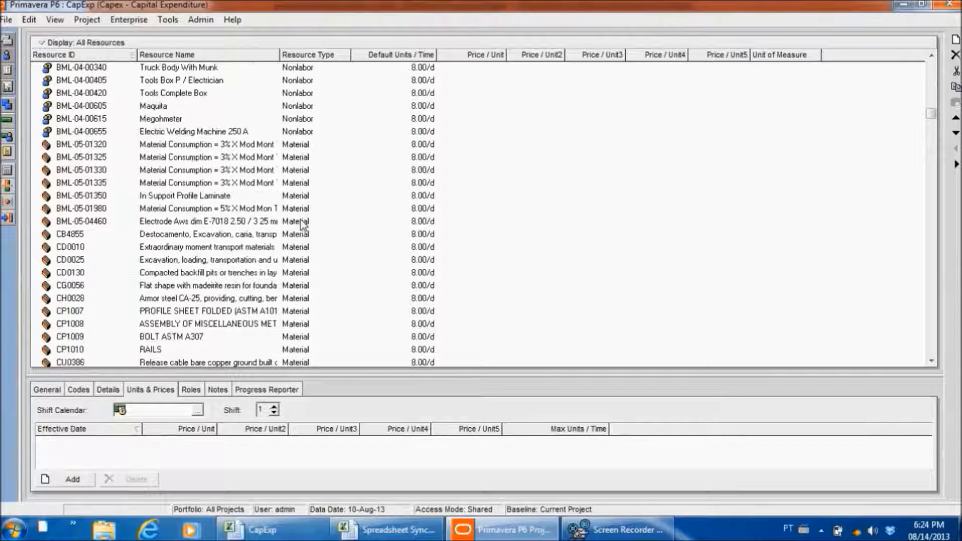
scroll(302, 225, down, 7)
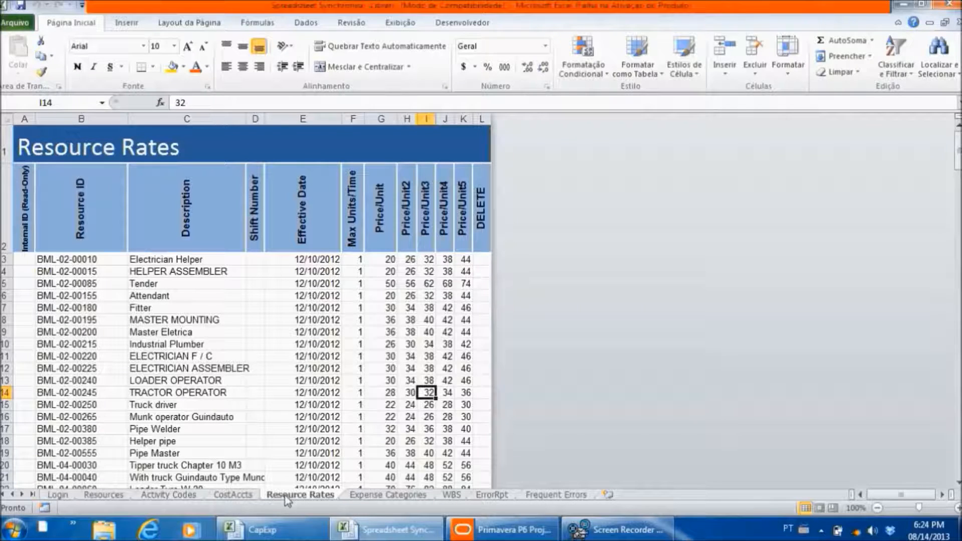
Review the resource IDs, descriptions and the five price-per-unit columns on the Resource Rates sheet
click(89, 261)
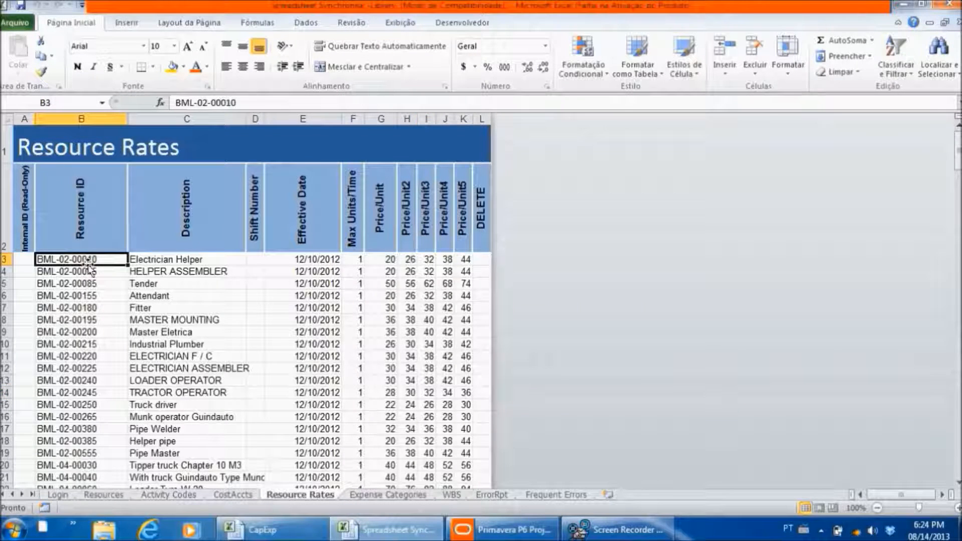
click(183, 296)
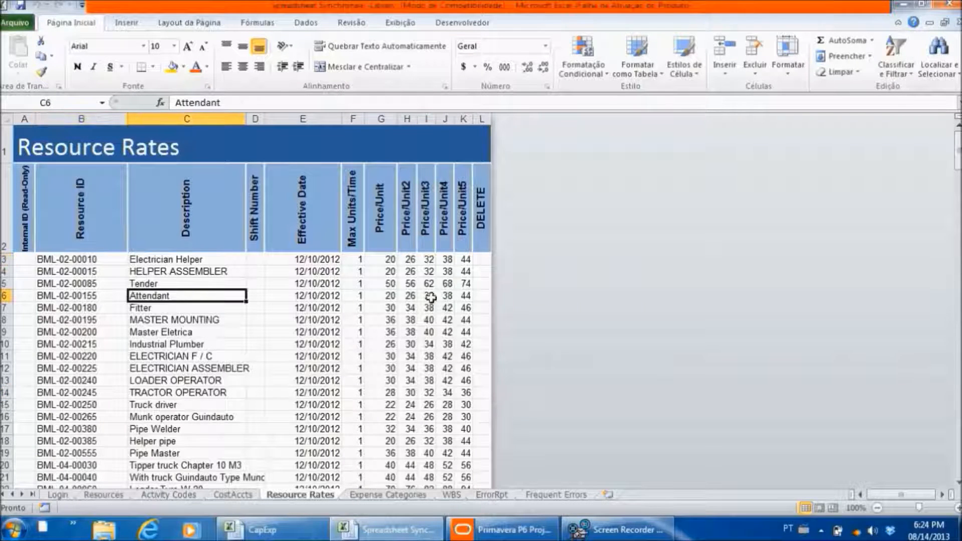
click(394, 287)
click(443, 308)
click(467, 308)
click(444, 357)
scroll(442, 368, down, 5)
scroll(441, 366, up, 2)
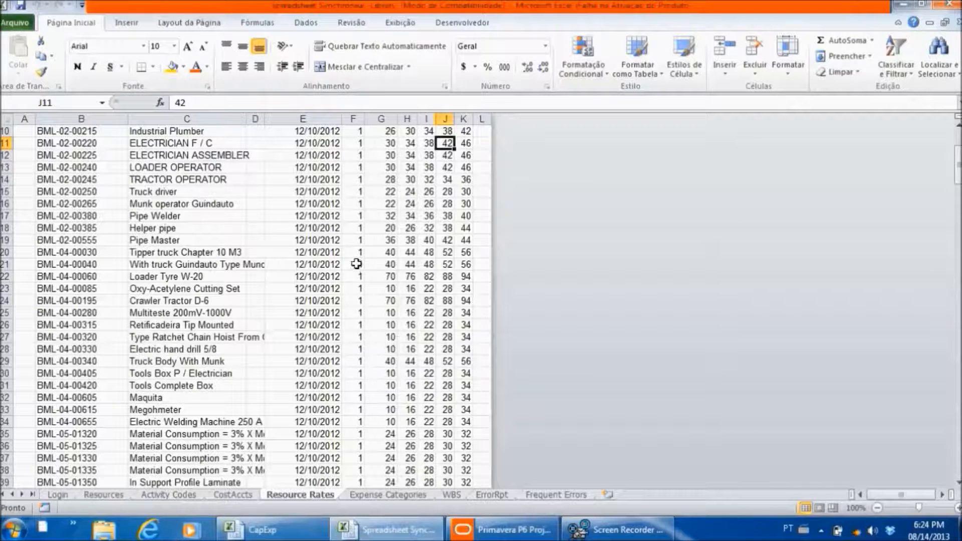
Run the Resource Rates transfer from Excel to Primavera for the CapExp project
click(59, 494)
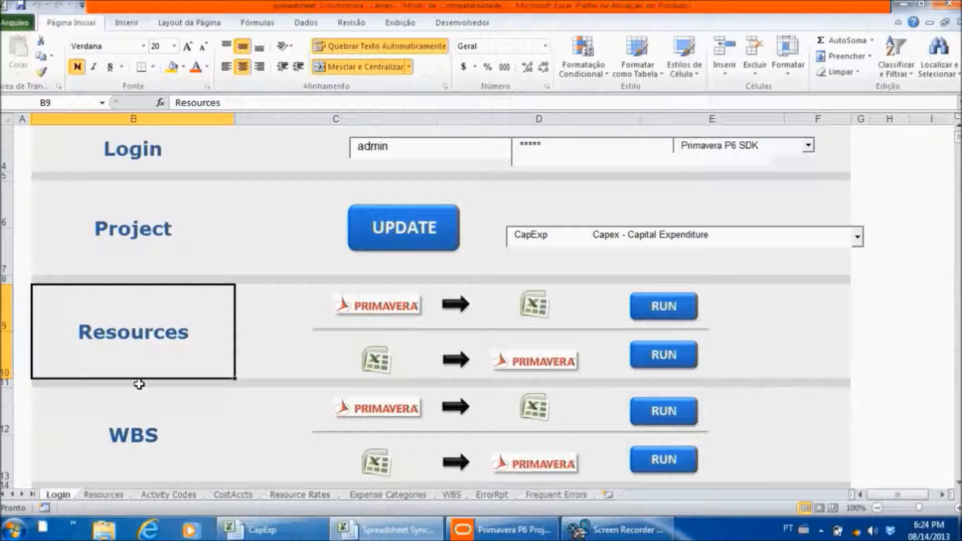
scroll(137, 383, down, 2)
scroll(139, 384, down, 2)
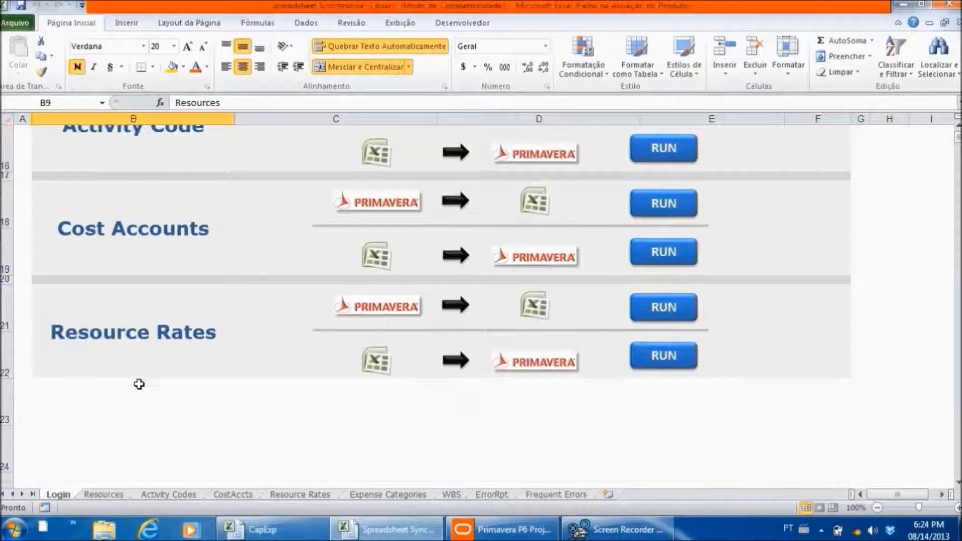
click(149, 348)
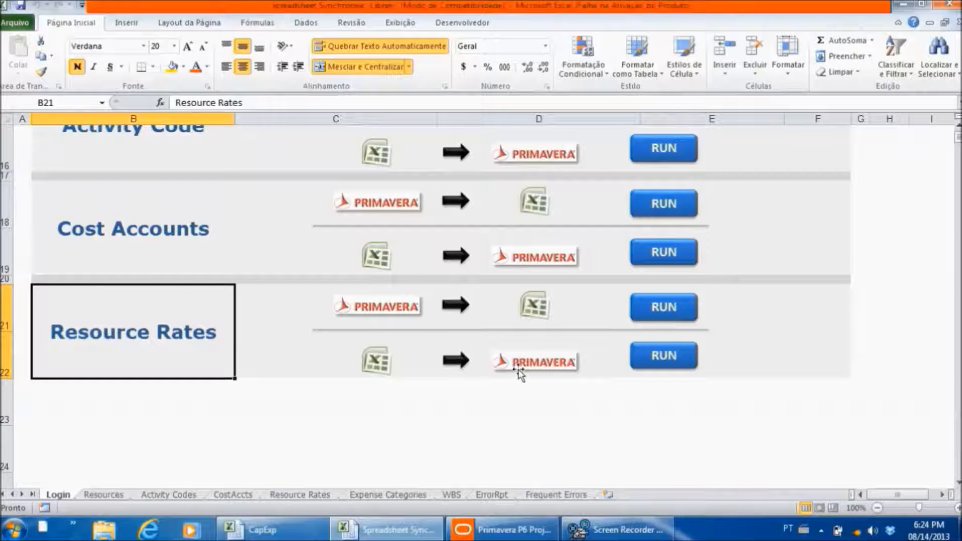
click(650, 361)
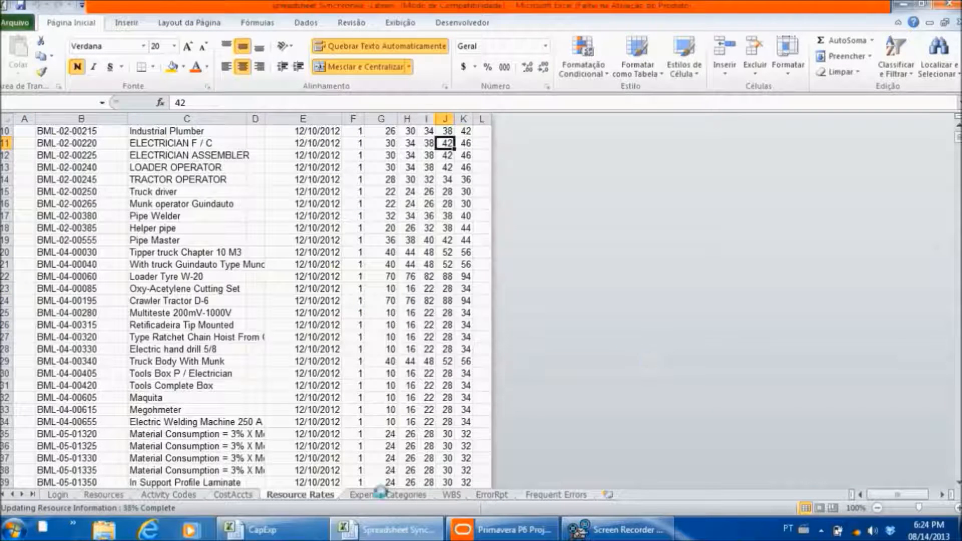
Check the price-per-unit columns of the resources in the Primavera P6 resource list
click(492, 184)
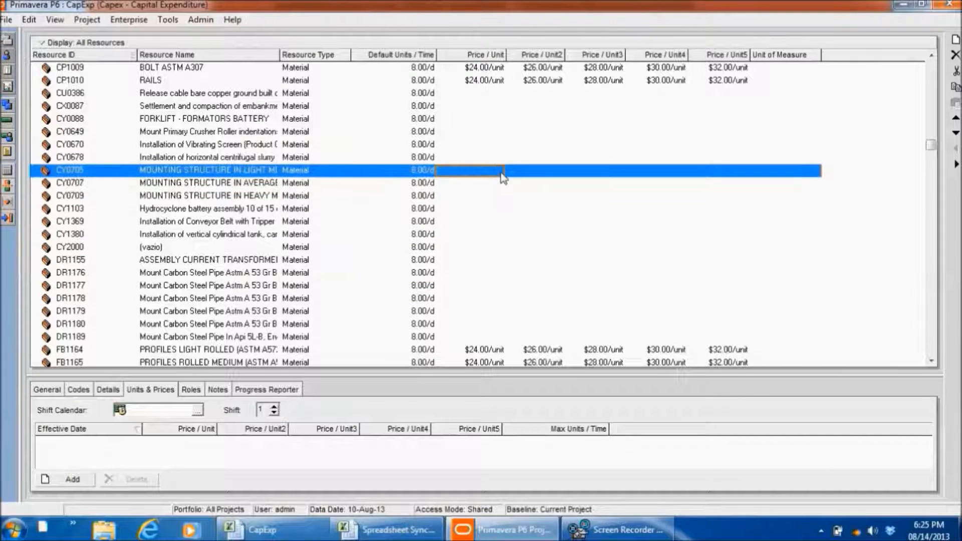
scroll(504, 178, up, 15)
scroll(523, 181, up, 4)
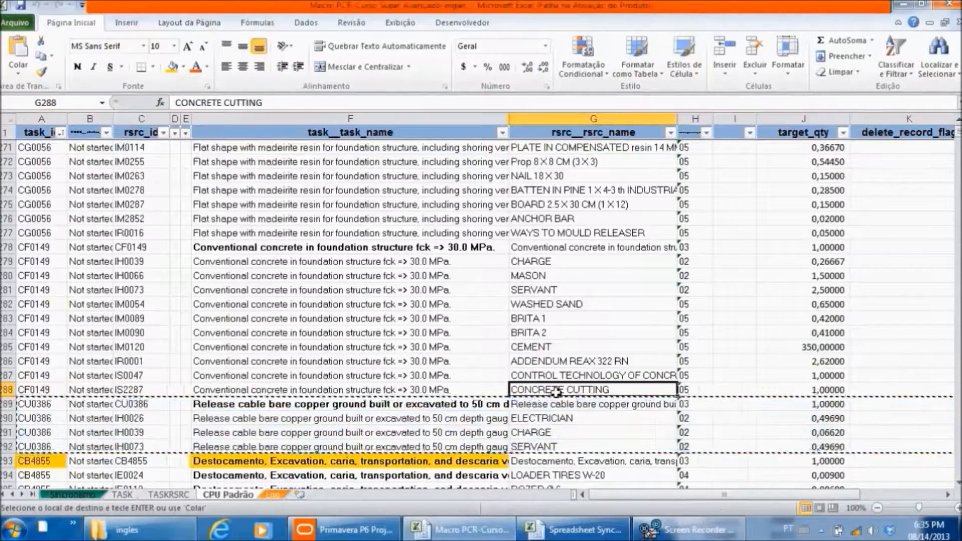
Review the standard unit compositions on the CPU Padrão sheet, including the target quantities for the embankment settlement and compaction resources
scroll(560, 378, down, 10)
scroll(560, 377, up, 20)
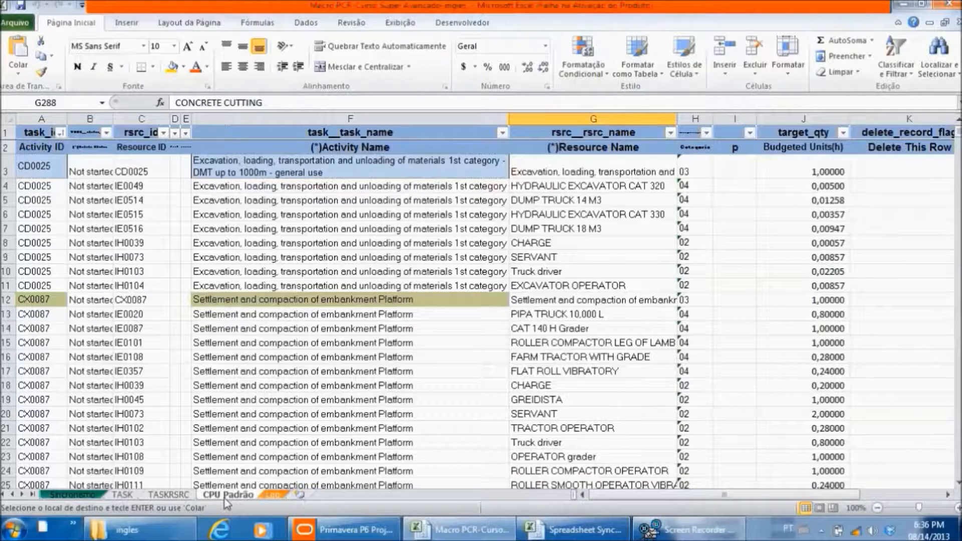
click(836, 316)
click(838, 345)
scroll(839, 353, down, 2)
click(838, 348)
click(838, 361)
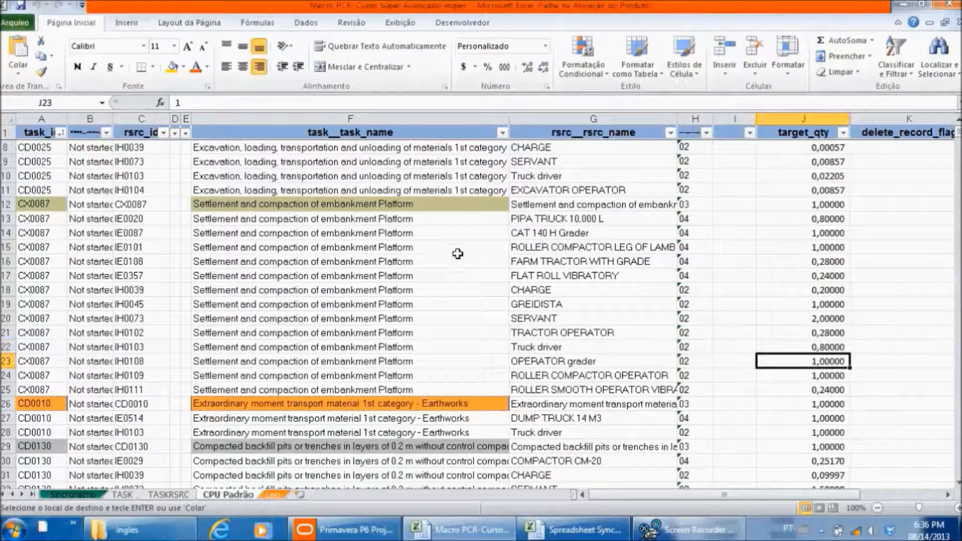
Examine the equipment and labor resources in the standard composition for settlement and compaction of the embankment platform
drag(503, 242, 551, 261)
click(571, 291)
click(563, 318)
click(561, 374)
click(560, 391)
click(325, 248)
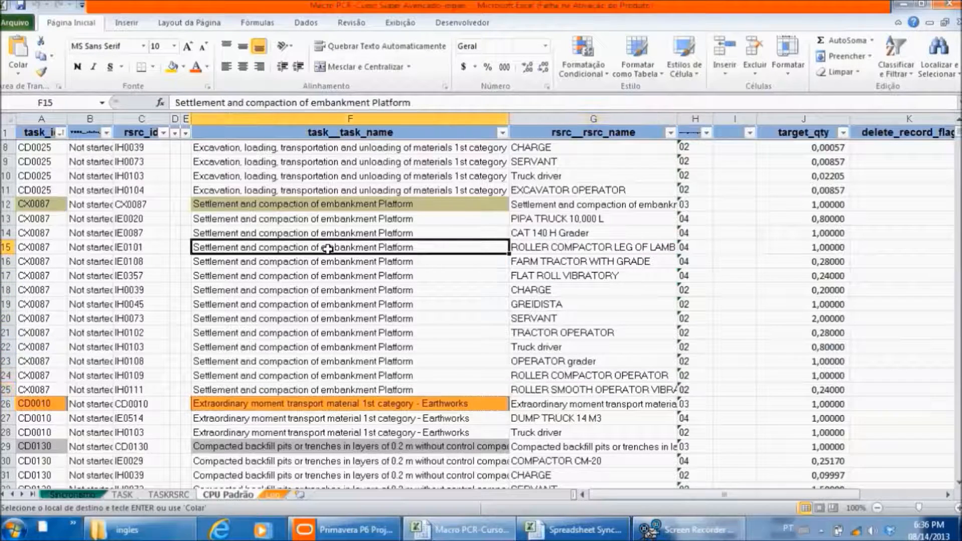
Review the CapEx activities on the TASK sheet with their quantities and the composition ID index assigned to each
click(122, 495)
click(342, 176)
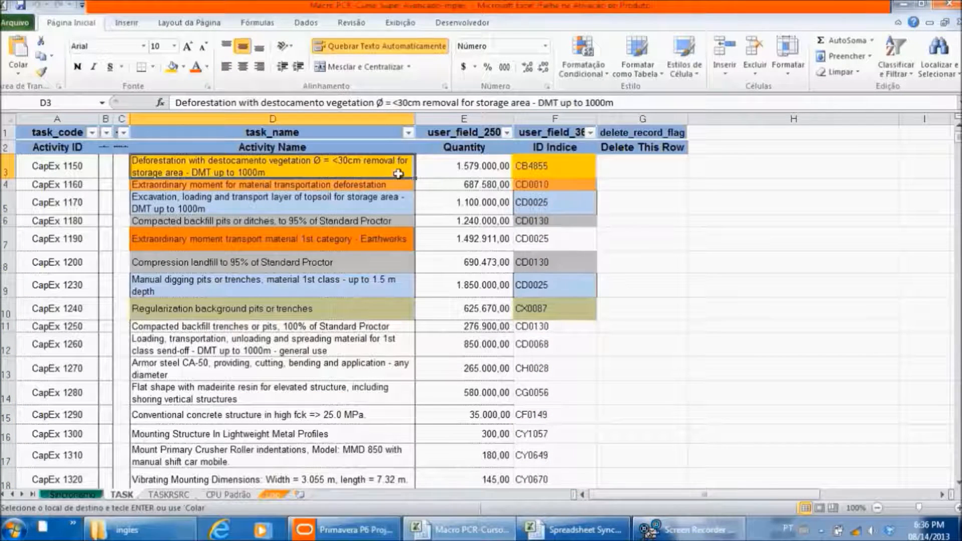
click(502, 173)
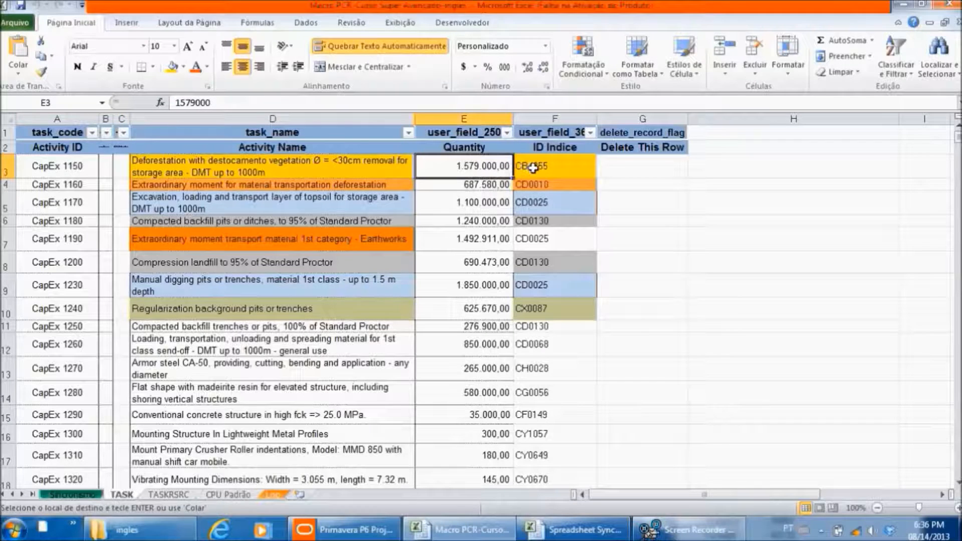
click(522, 169)
click(519, 202)
click(504, 236)
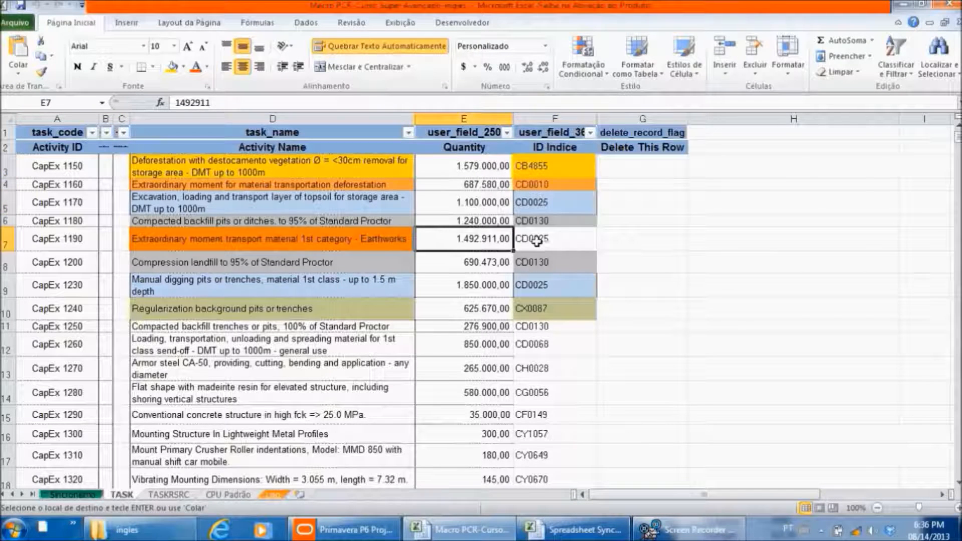
click(536, 241)
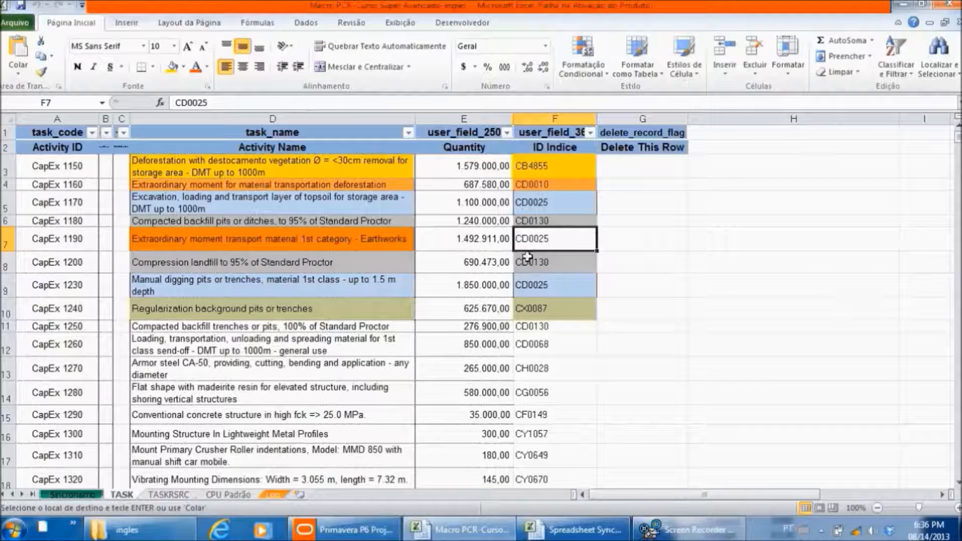
click(527, 261)
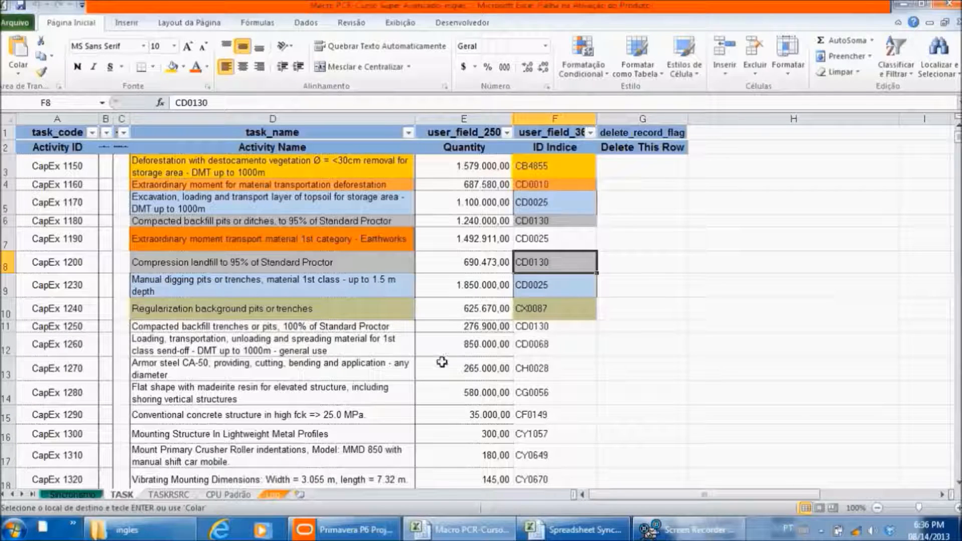
Review the resource assignments per CapEx activity on the TASKRSRC sheet, including the calculated budgeted units
click(170, 494)
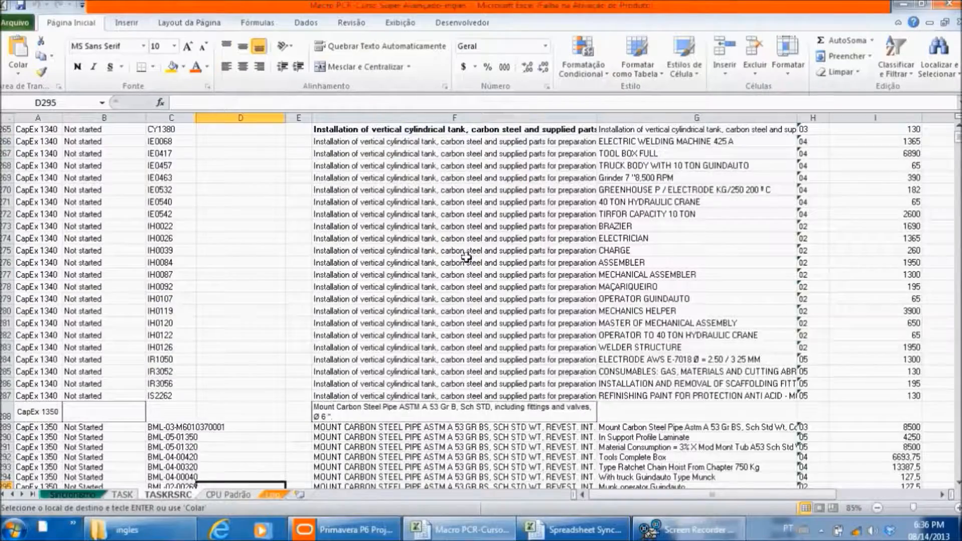
scroll(467, 256, up, 20)
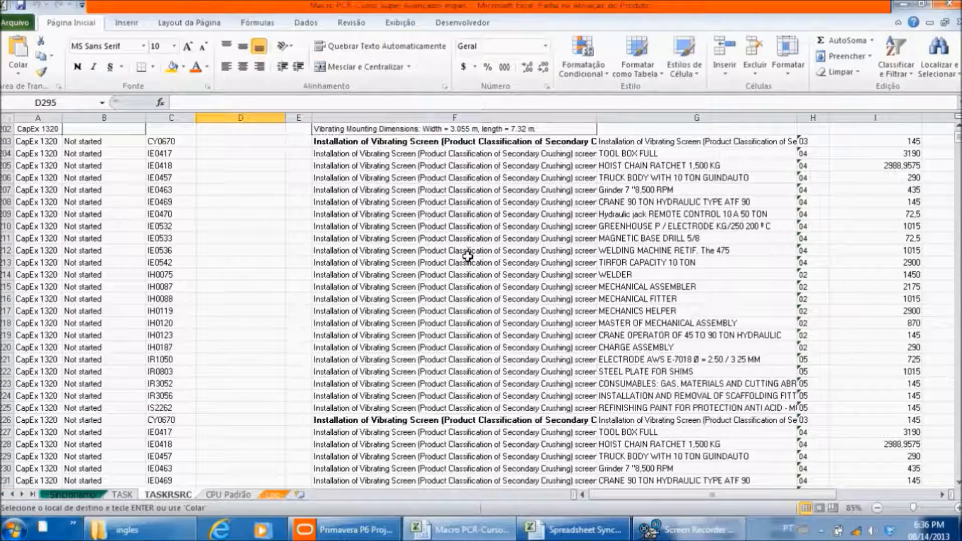
click(467, 257)
scroll(467, 258, up, 3)
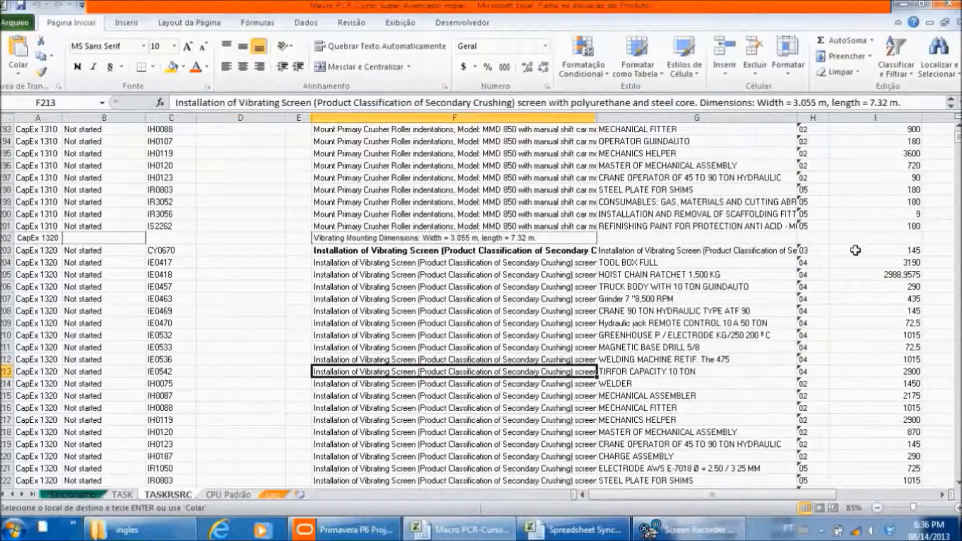
click(898, 237)
scroll(925, 172, up, 6)
scroll(914, 175, up, 20)
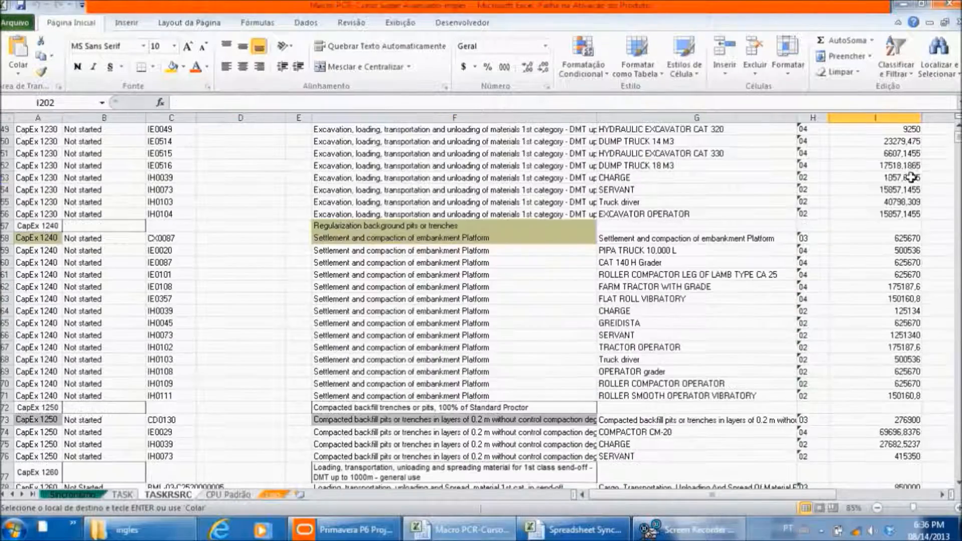
click(915, 175)
scroll(915, 176, up, 15)
click(603, 226)
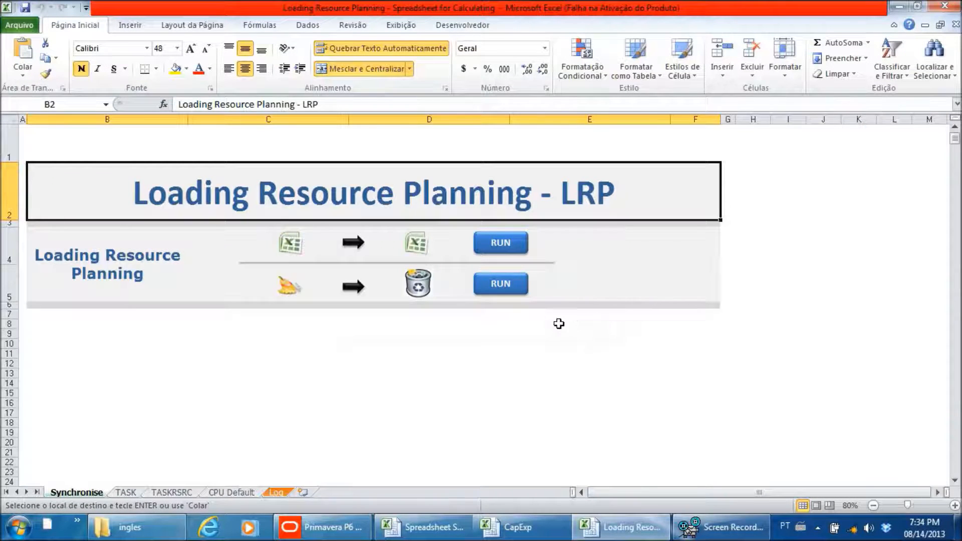
Run the clearing routine of Loading Resource Planning, and check the calculated budgeted units for CapEx 1150 on the TASKRSRC sheet
click(501, 286)
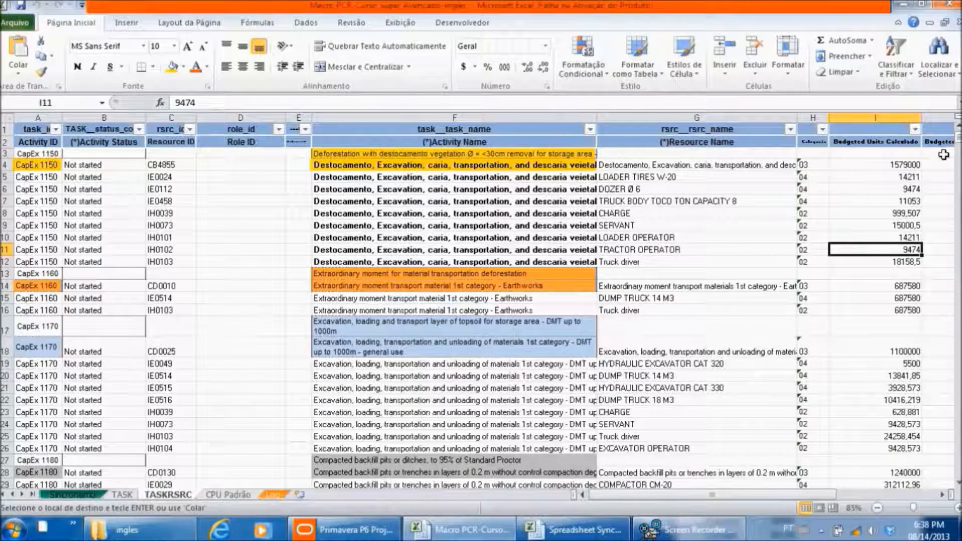
click(915, 167)
click(900, 227)
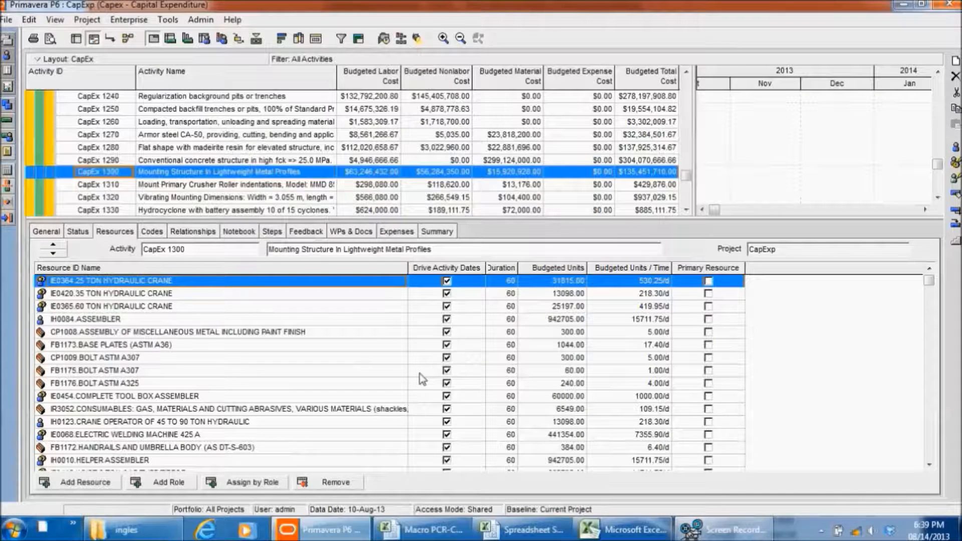
Check the budgeted units of the resources assigned to activities CapEx 1300 and CapEx 1280 in Primavera P6
click(555, 373)
scroll(556, 375, down, 4)
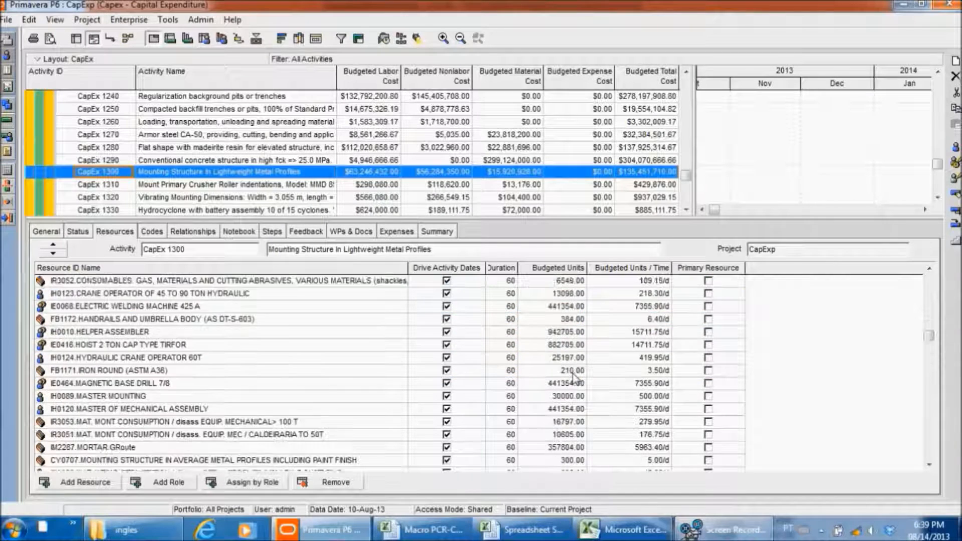
scroll(572, 376, down, 2)
click(445, 150)
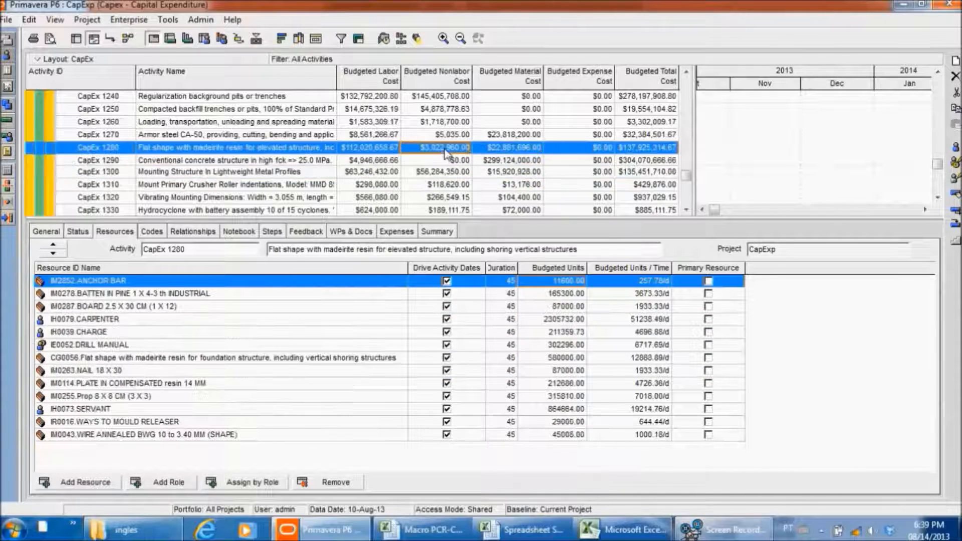
Check the price per unit and budgeted cost of the resources assigned to activity CapEx 1300
click(508, 172)
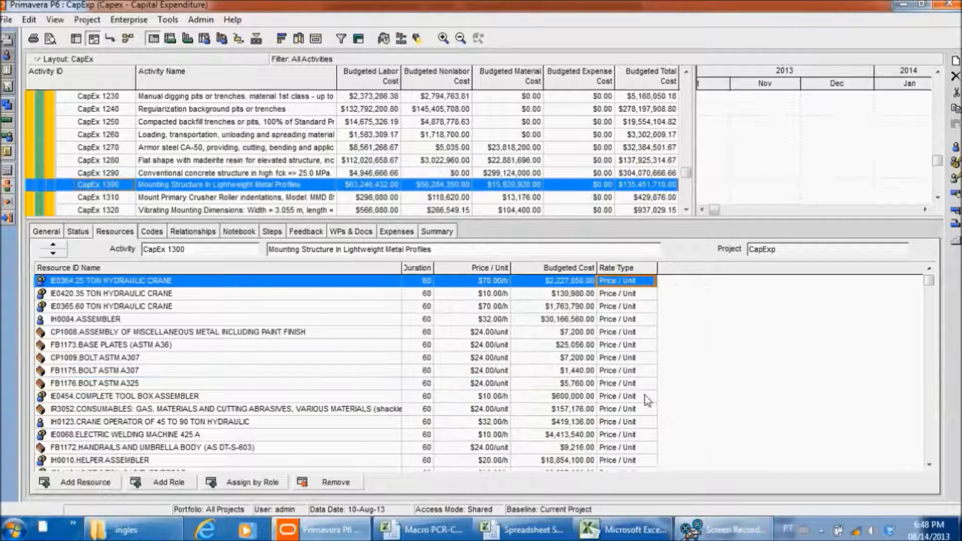
click(485, 373)
click(474, 357)
click(580, 343)
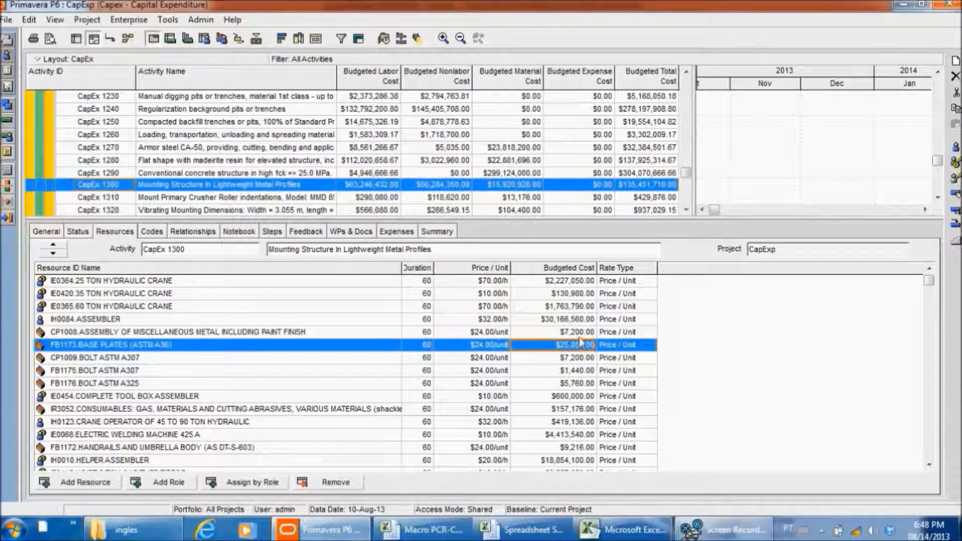
Set the rate type of the CAT 140 H Grader assignment in activity CapEx 1240 to Price / Unit2
drag(425, 113, 381, 169)
click(393, 190)
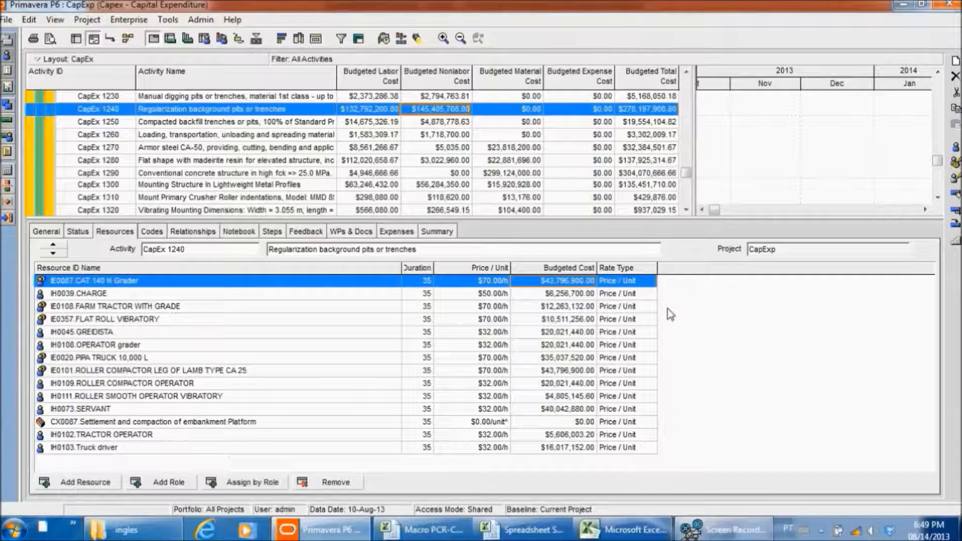
click(648, 283)
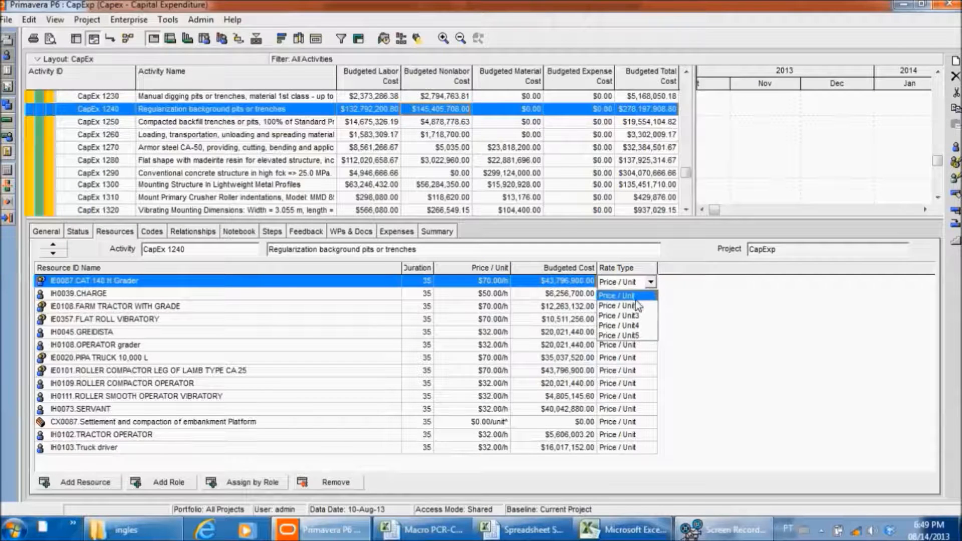
click(617, 306)
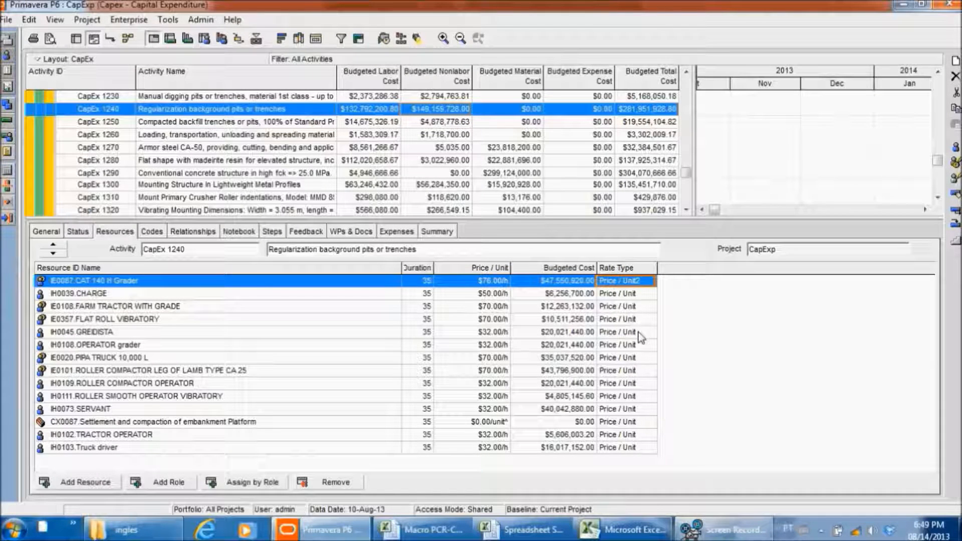
Fill the Price / Unit2 rate type down to all remaining resource assignments of activity CapEx 1240
shift+click(629, 446)
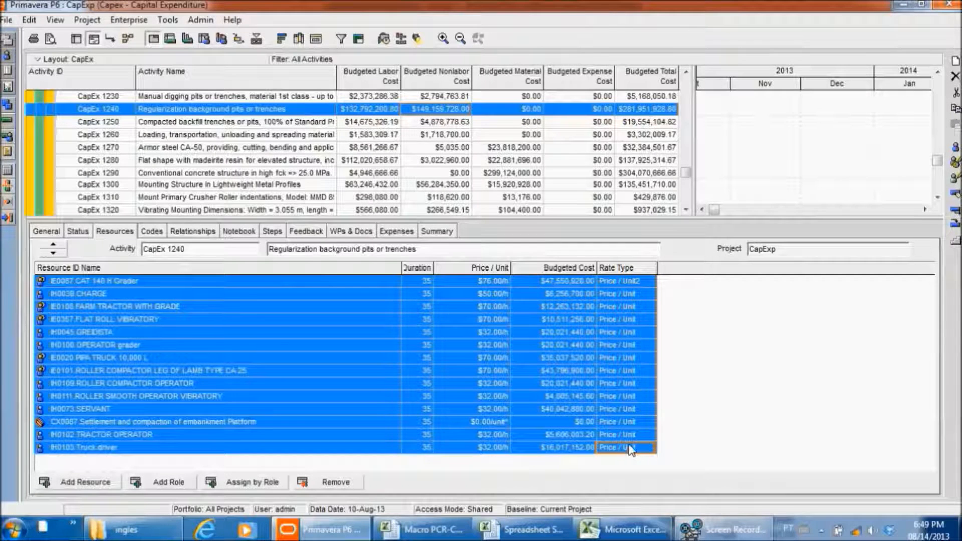
key(ctrl+e)
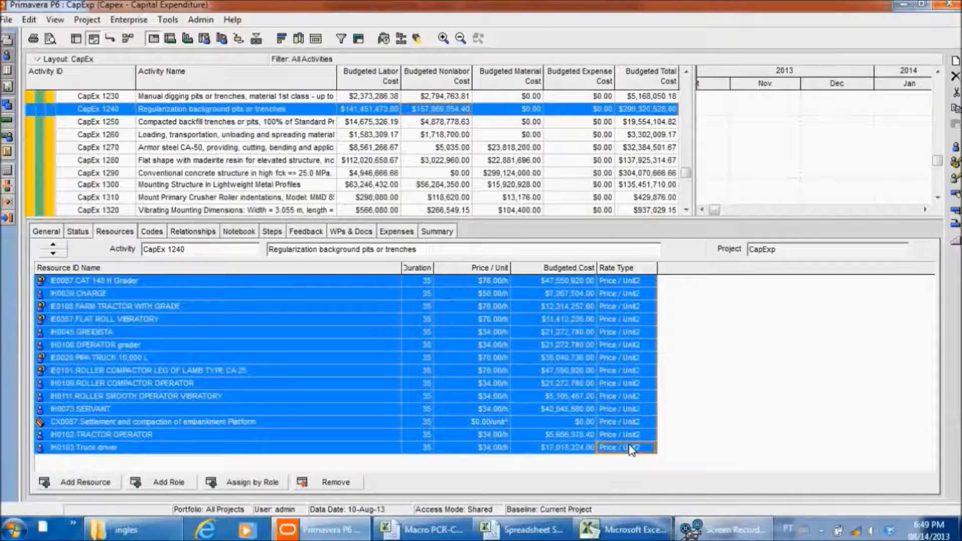
click(615, 396)
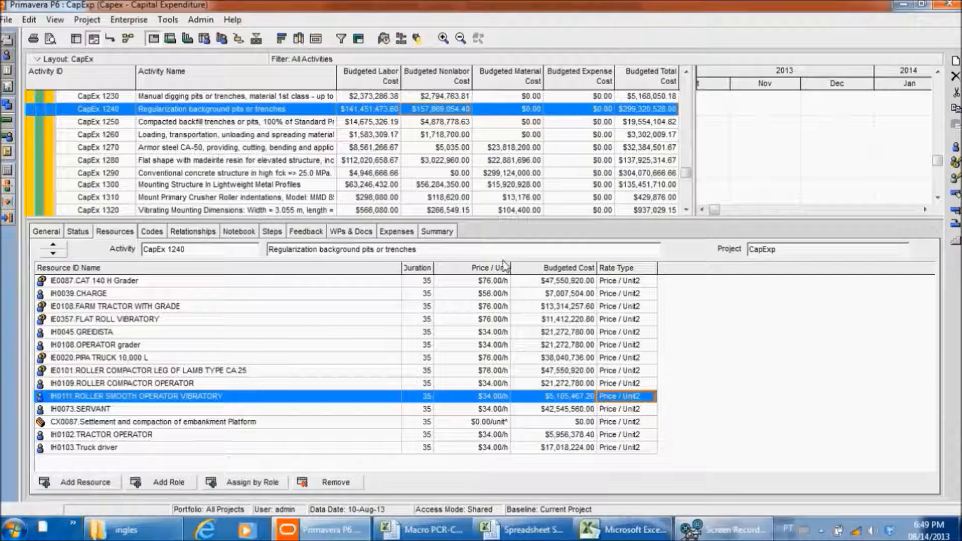
click(372, 113)
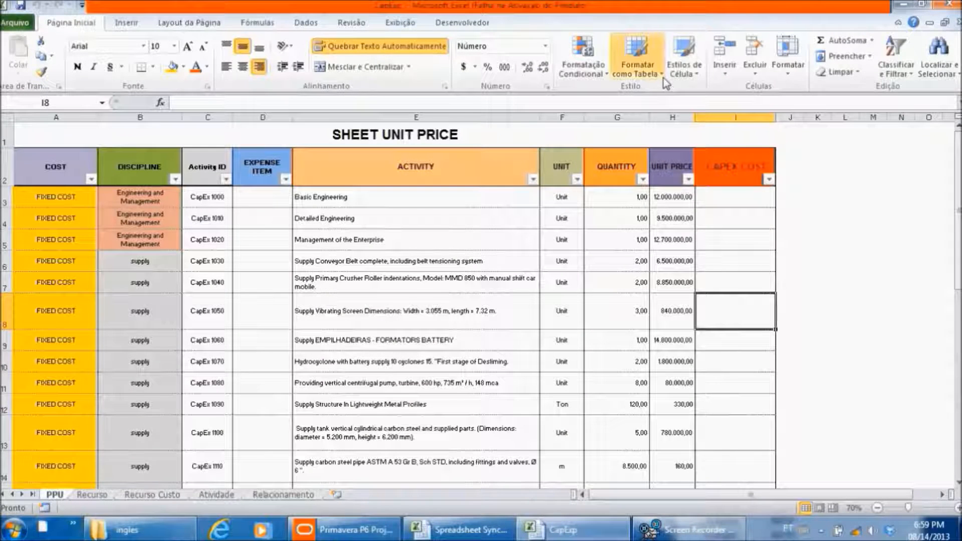
Review the fixed-cost engineering and supply items on the PPU sheet of the CapExp workbook, with their quantities and unit prices
click(443, 280)
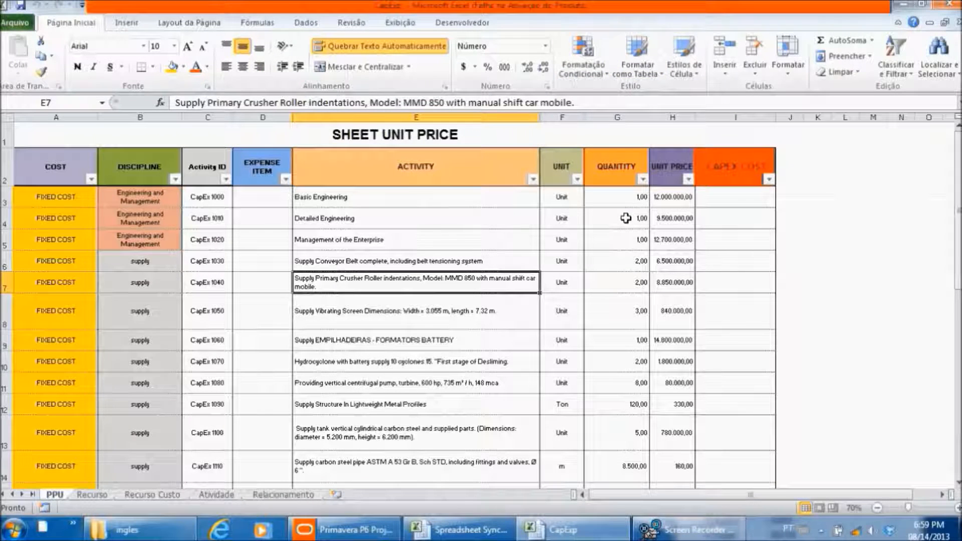
click(156, 225)
click(150, 287)
click(131, 347)
click(140, 385)
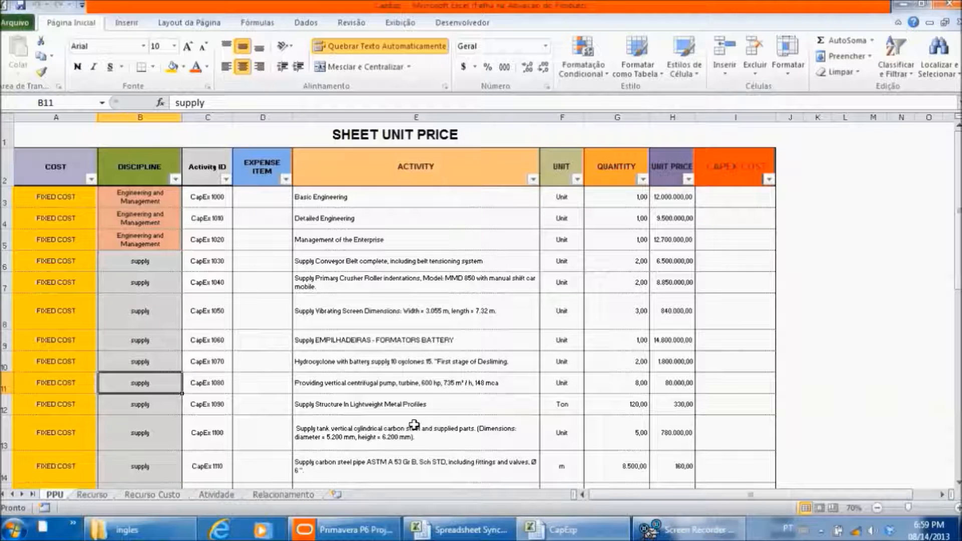
Review the price per unit and budgeted units of the expense items on the Activity Expenses sheet of the synchronise workbook
click(497, 532)
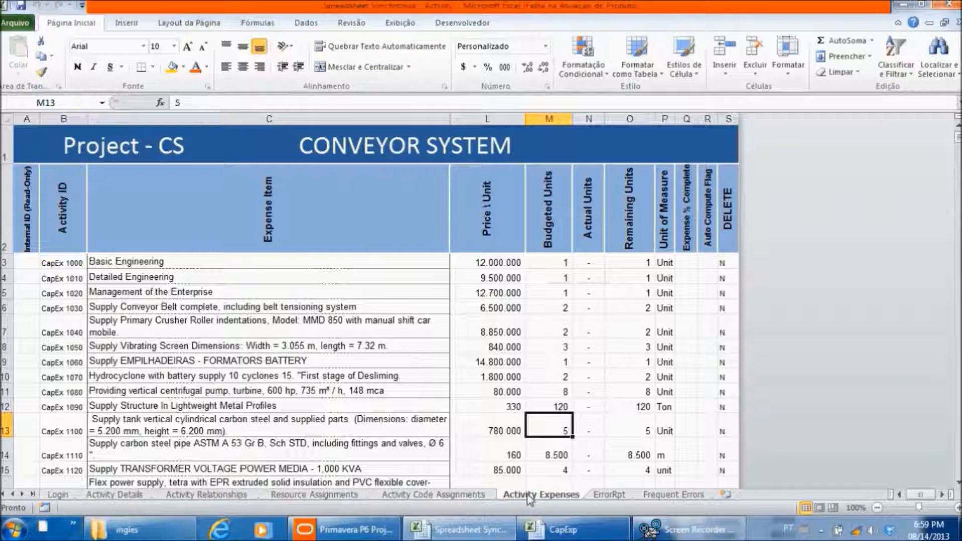
click(479, 264)
click(489, 306)
click(490, 328)
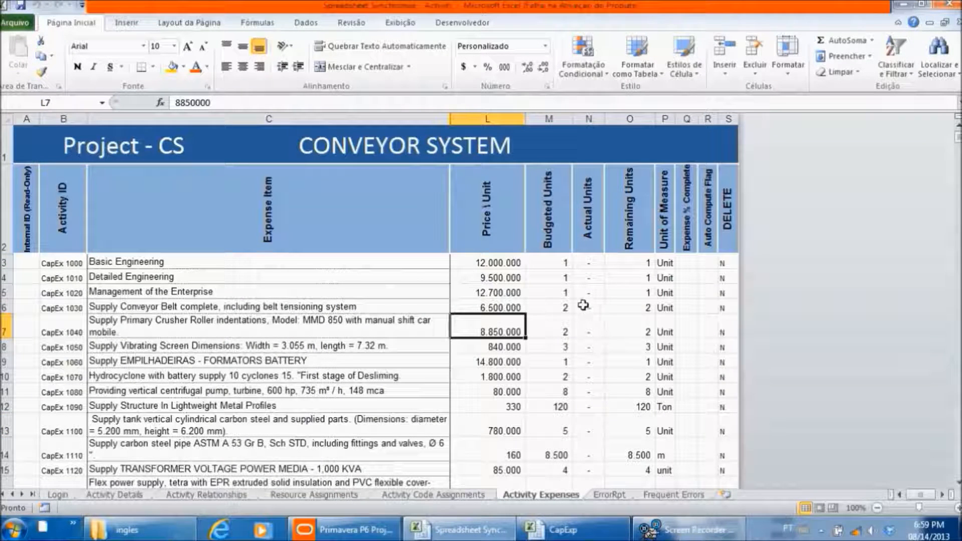
click(476, 378)
click(556, 278)
click(551, 362)
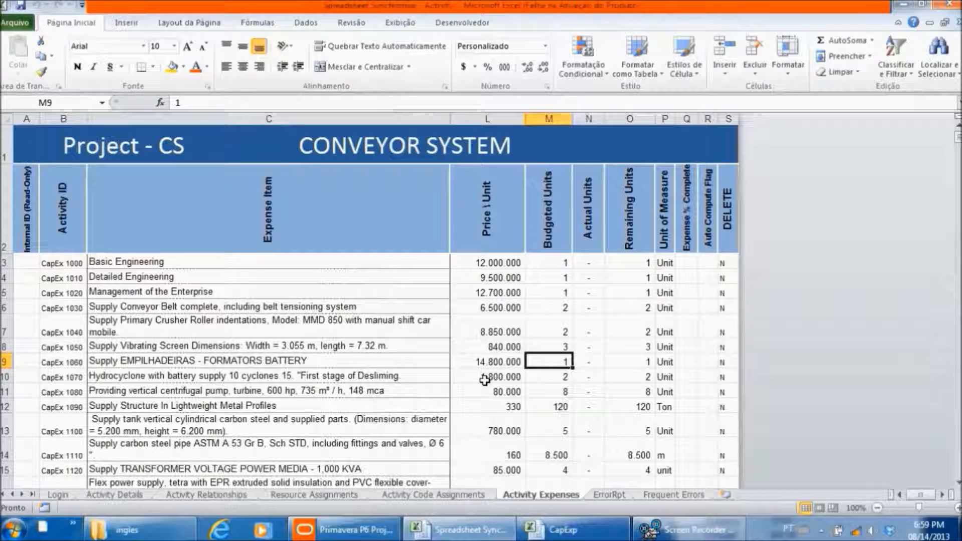
Run the Expense transfer from Excel to Primavera, and refresh the CapExp project in Primavera P6
click(56, 494)
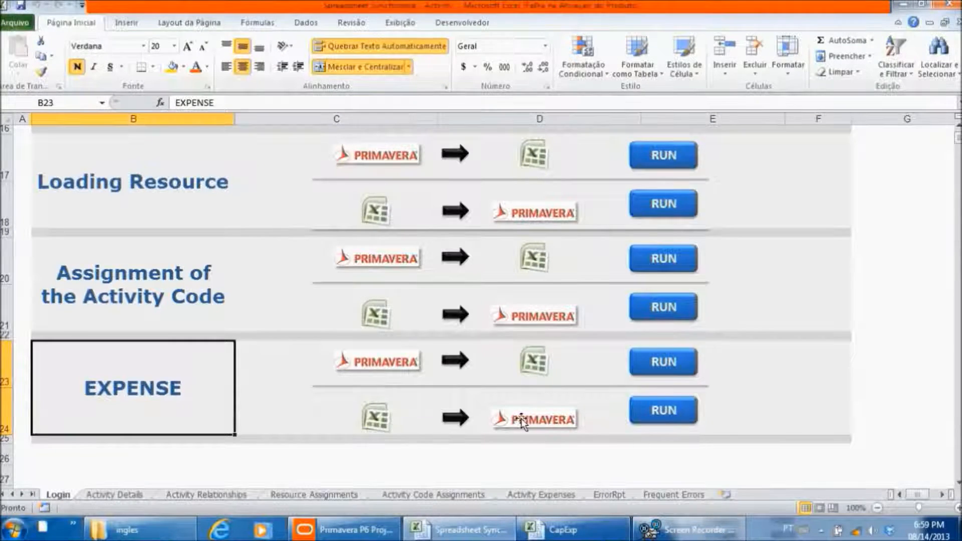
click(345, 529)
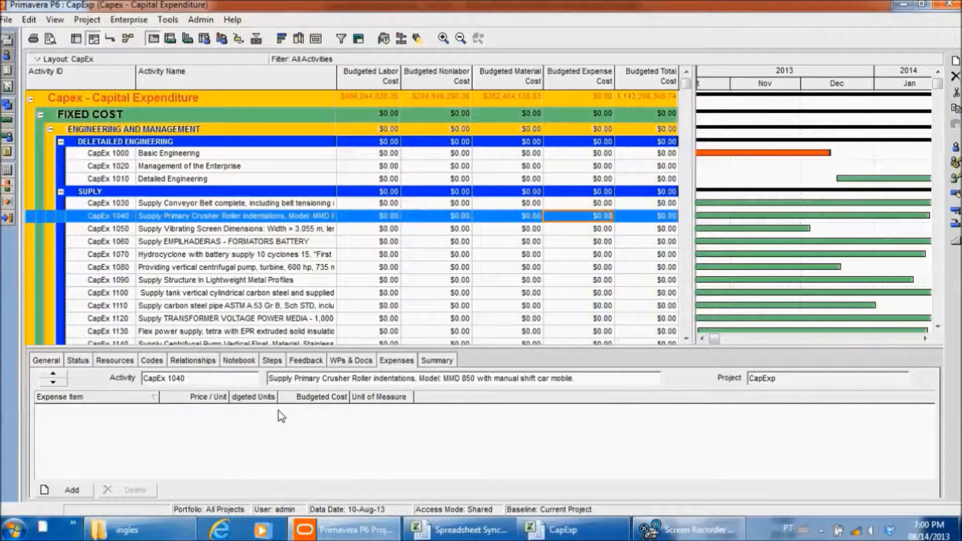
key(F5)
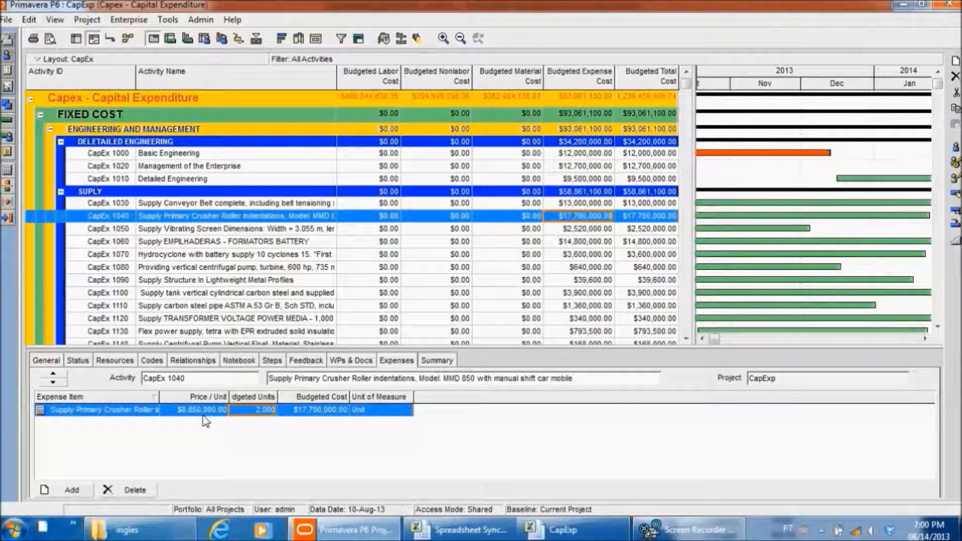
Check the budgeted cost of the CapEx 1040 expense item and the budgeted expense costs of the supply activities
click(303, 409)
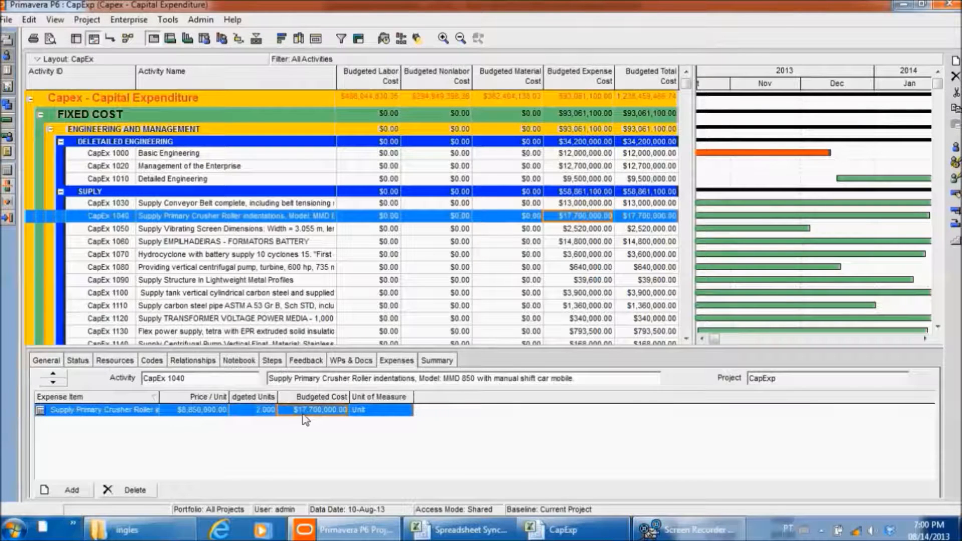
scroll(611, 270, down, 2)
scroll(609, 259, up, 2)
click(605, 233)
scroll(581, 248, up, 1)
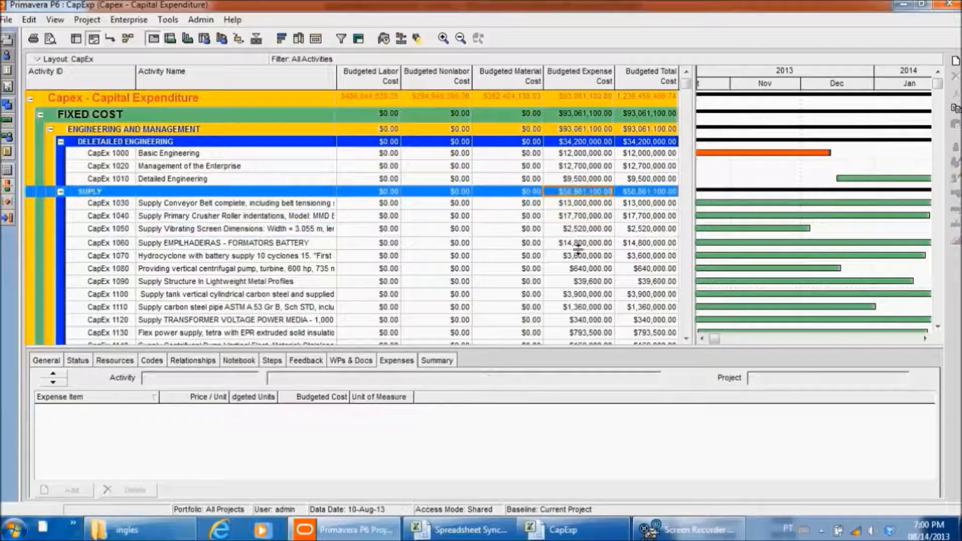
click(234, 295)
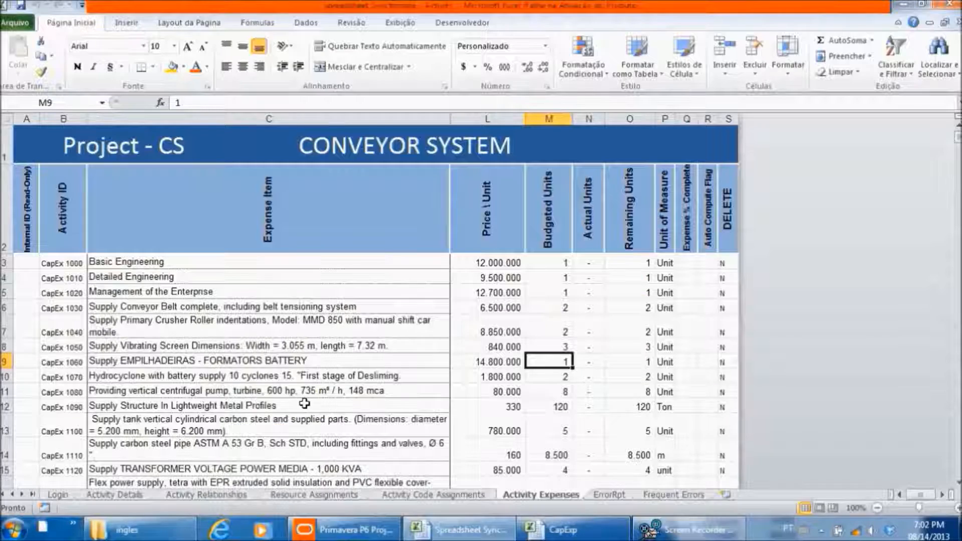
Switch to Primavera P6 and review the budgeted costs of the resource assignments by work item and month in 2014
click(357, 532)
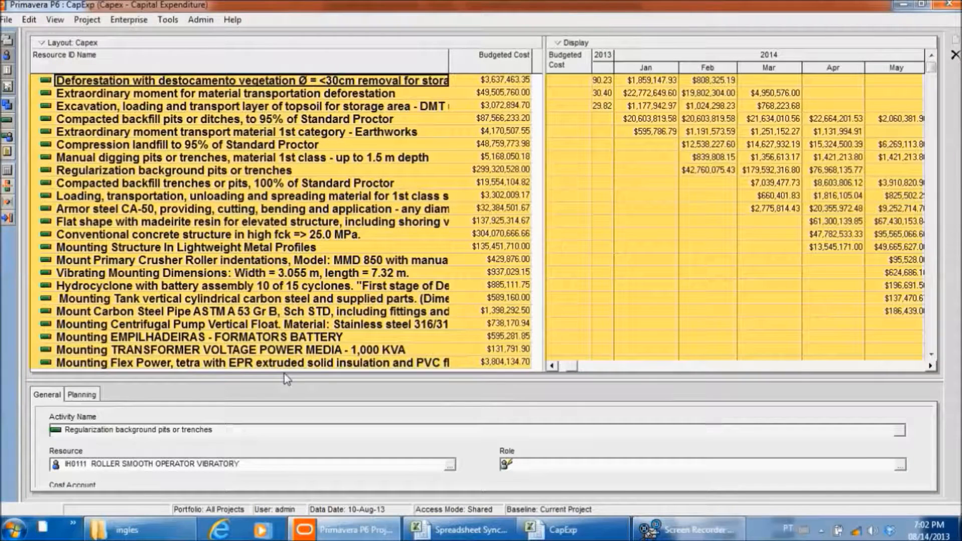
click(123, 222)
click(183, 273)
click(719, 184)
click(779, 161)
click(809, 185)
click(812, 196)
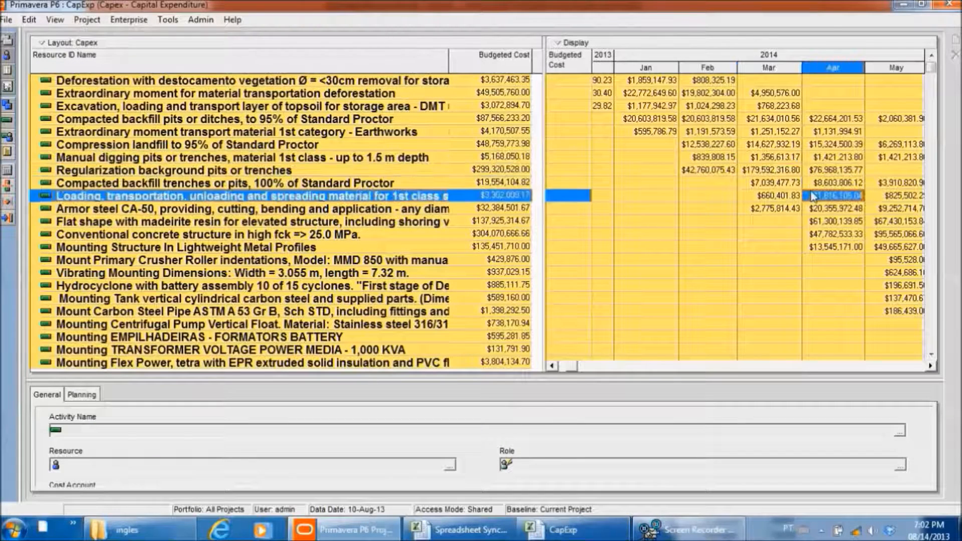
Return to the project's activities and examine the monthly budgeted total cost of the supply activities and the Variable Cost group
click(7, 120)
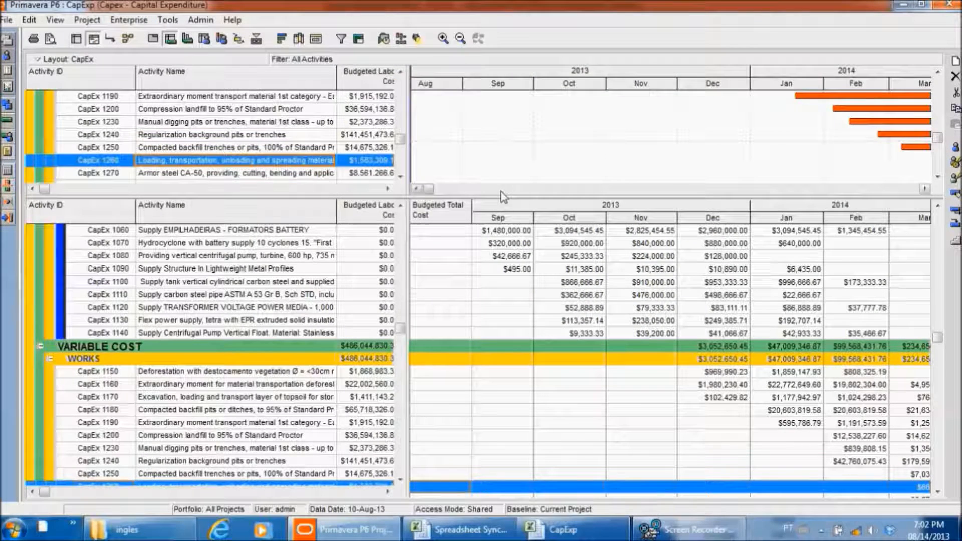
click(560, 281)
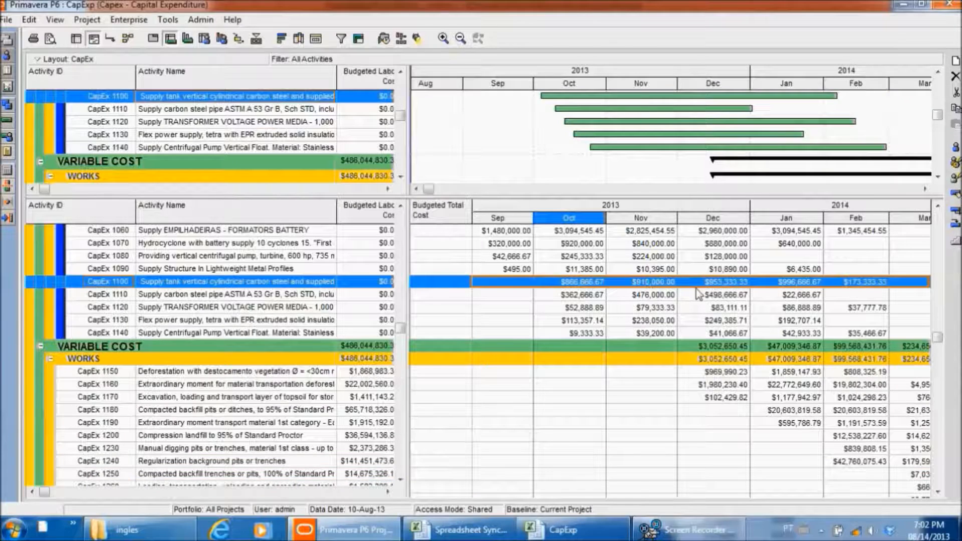
click(758, 306)
click(785, 346)
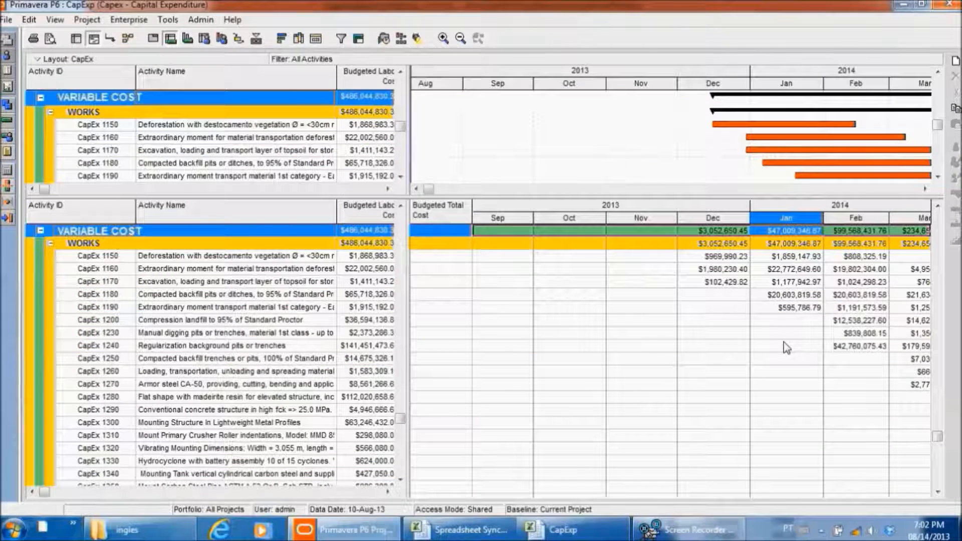
Show the activity usage profile of budgeted costs for January to July 2014, with the Cost legend shifted slightly
click(187, 40)
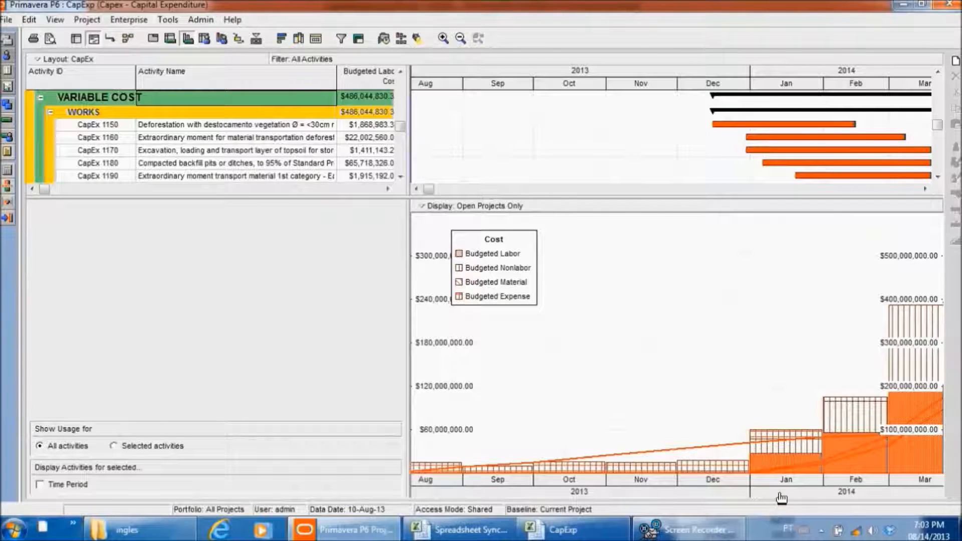
drag(780, 498, 483, 498)
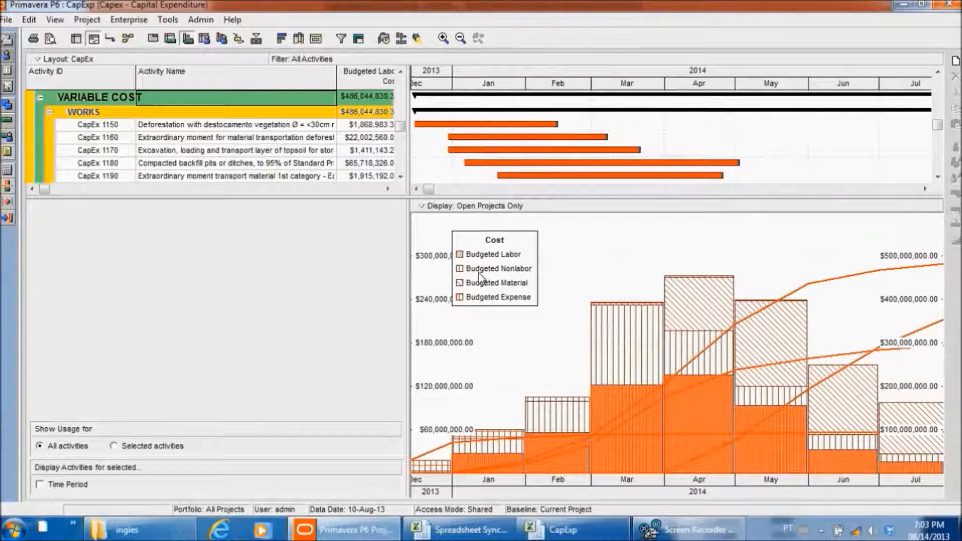
drag(483, 286, 504, 291)
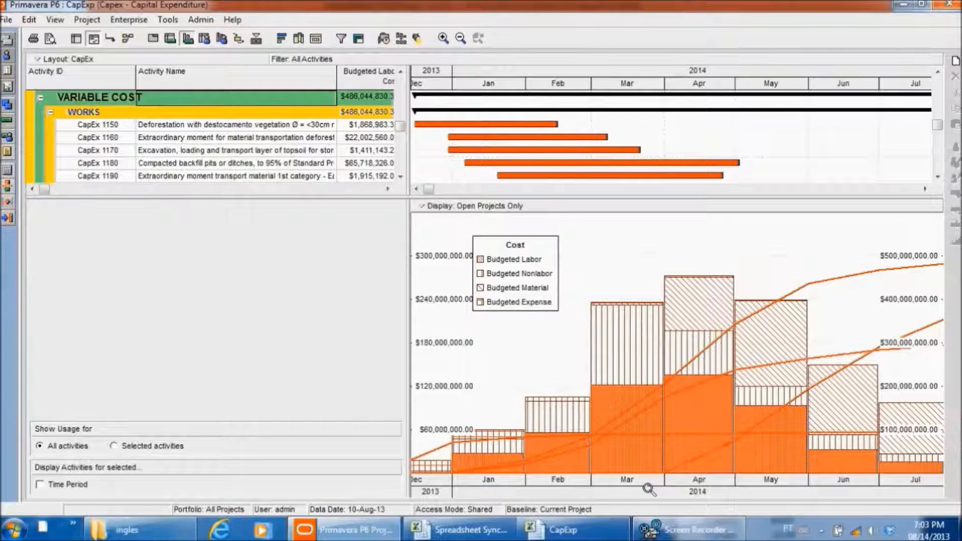
mouse_move(689, 529)
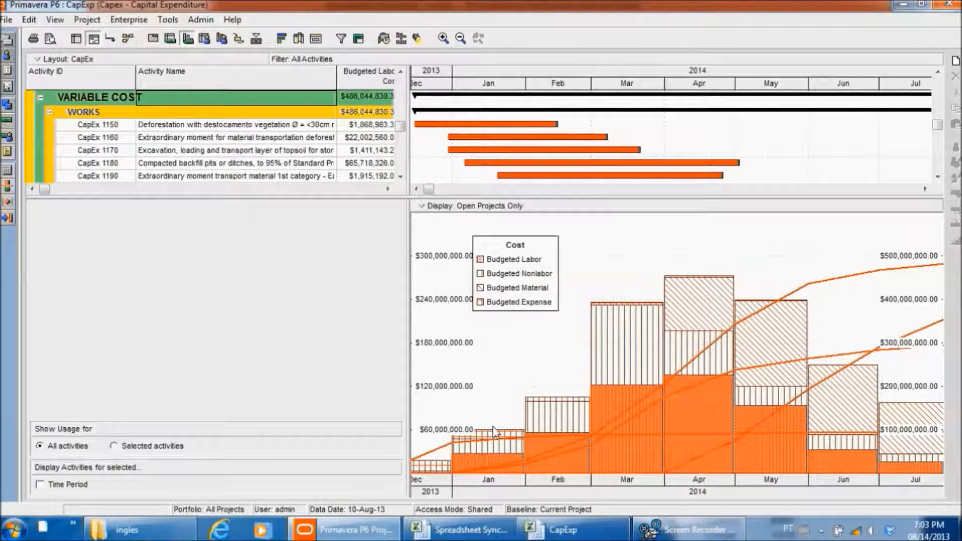